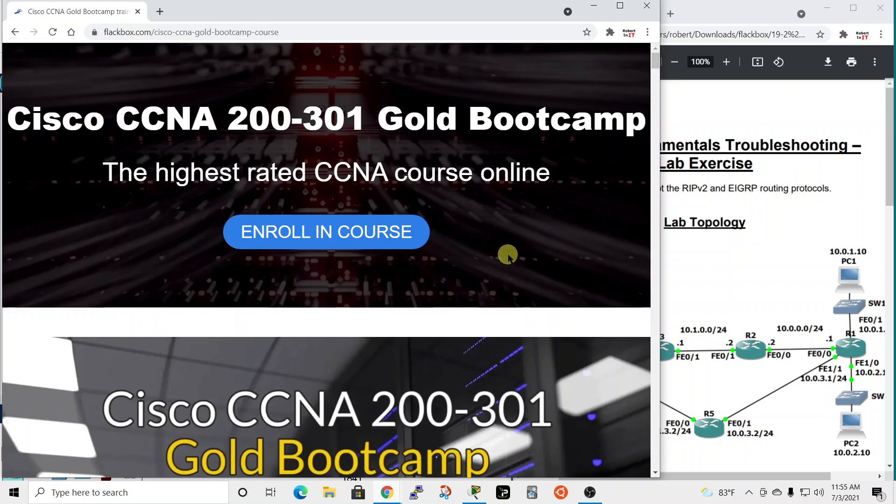
Go back to the Flackbox home page, minimize that browser window, and read the lab exercise down to the EIGRP troubleshooting task.
click(15, 32)
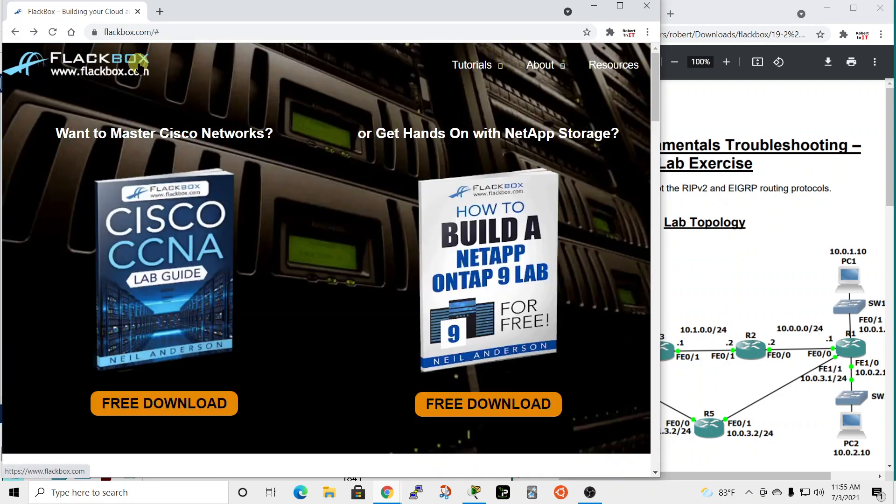
click(592, 9)
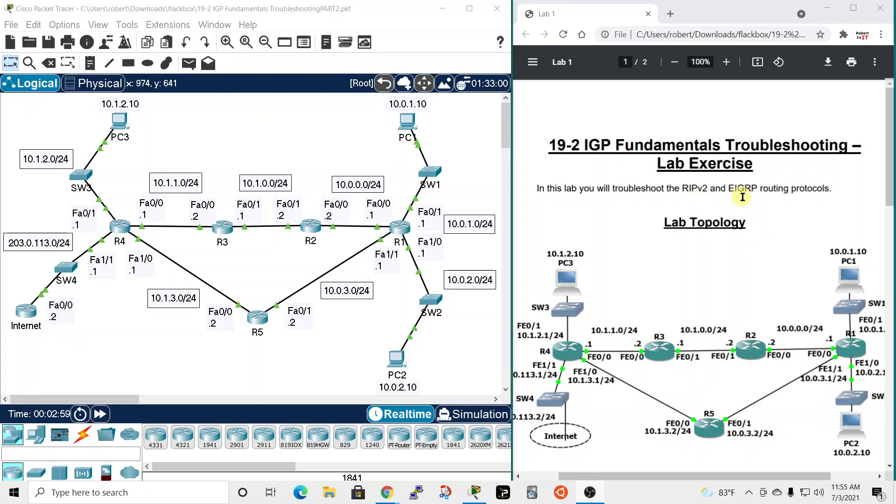
scroll(735, 227, down, 6)
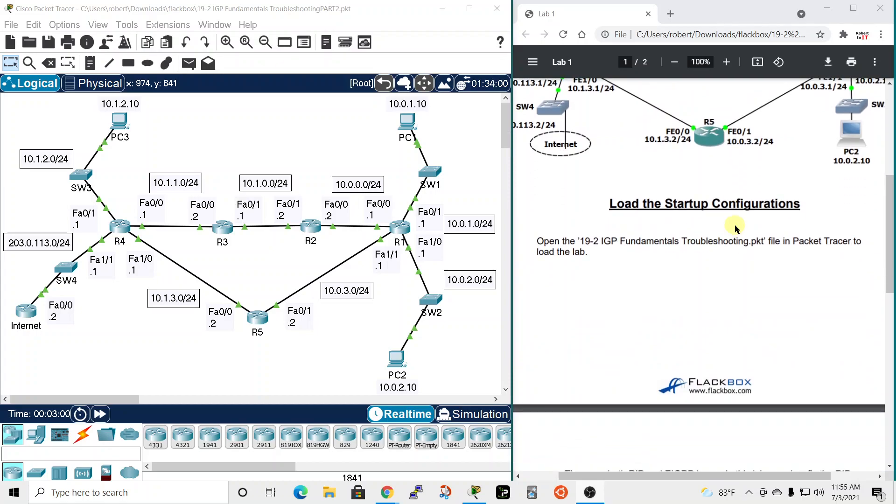
scroll(734, 225, down, 10)
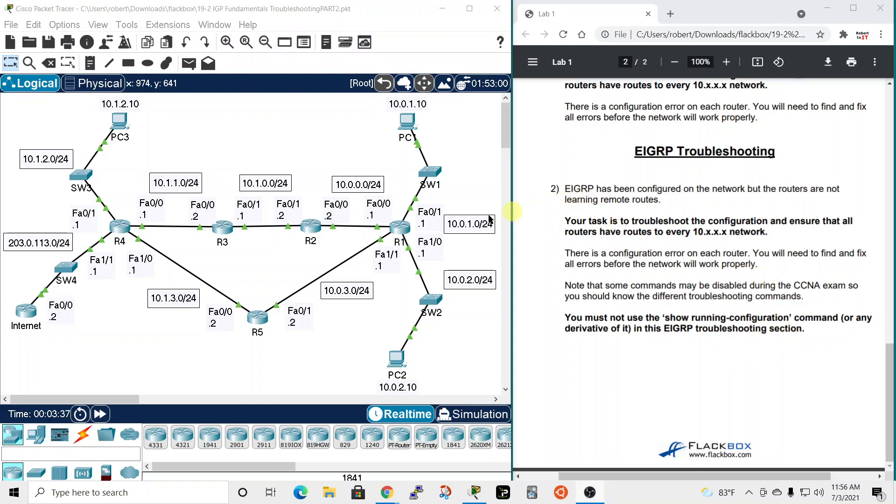
Open the command line interface of router R1 beside the topology and start a console session.
click(413, 230)
drag(536, 75, 744, 21)
click(589, 36)
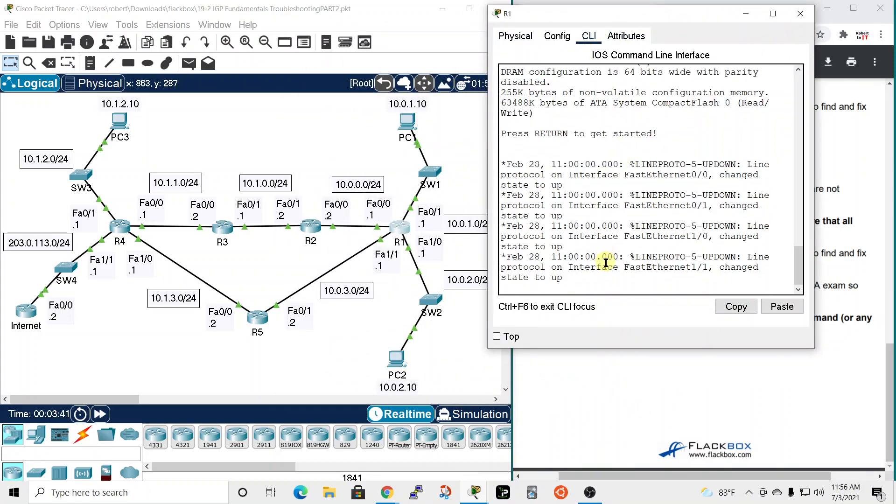
key(Return)
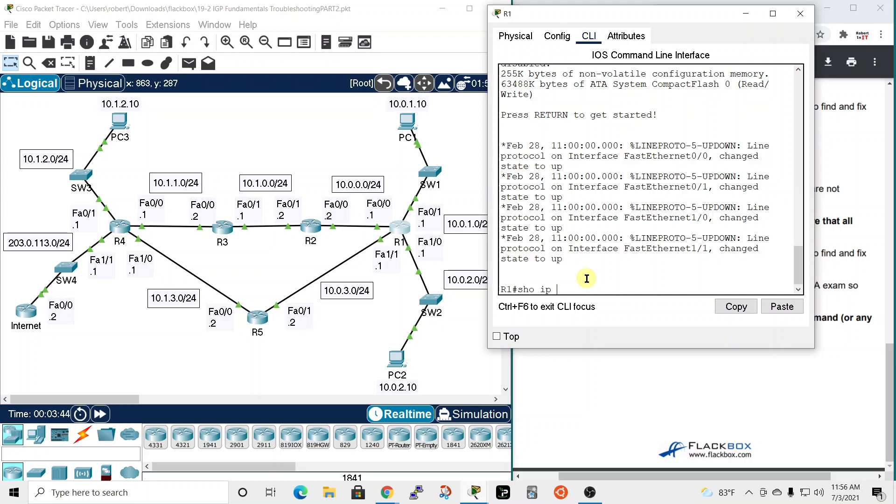
Display R1's full routing table with "sho ip route" and examine the EIGRP and RIP route codes and entries.
key(Return)
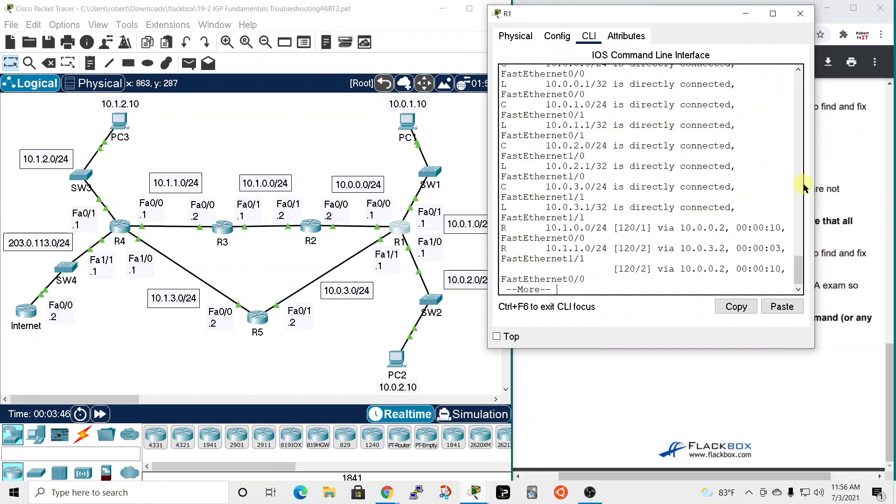
drag(815, 182, 895, 182)
key(space)
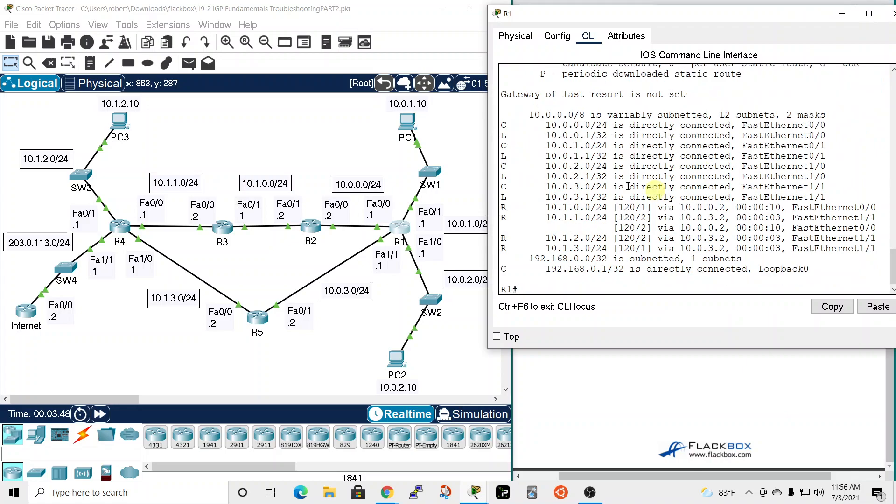
drag(686, 18, 656, 30)
scroll(607, 173, up, 4)
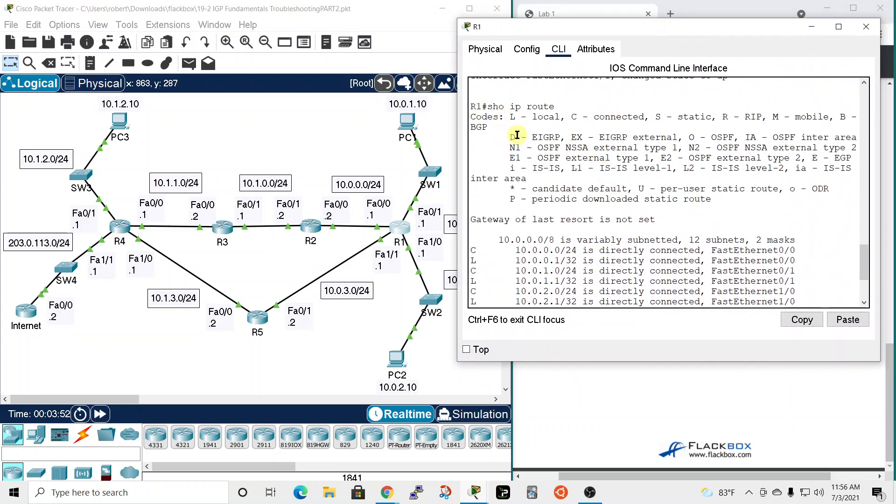
drag(508, 138, 561, 136)
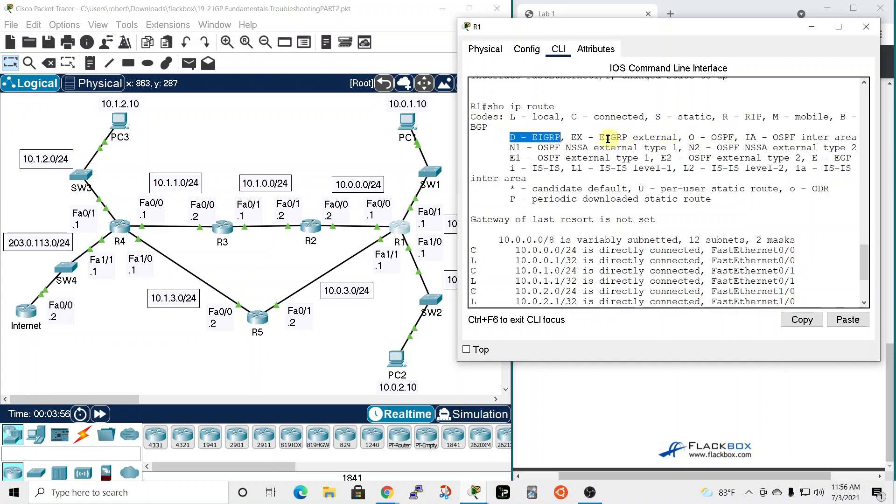
click(587, 138)
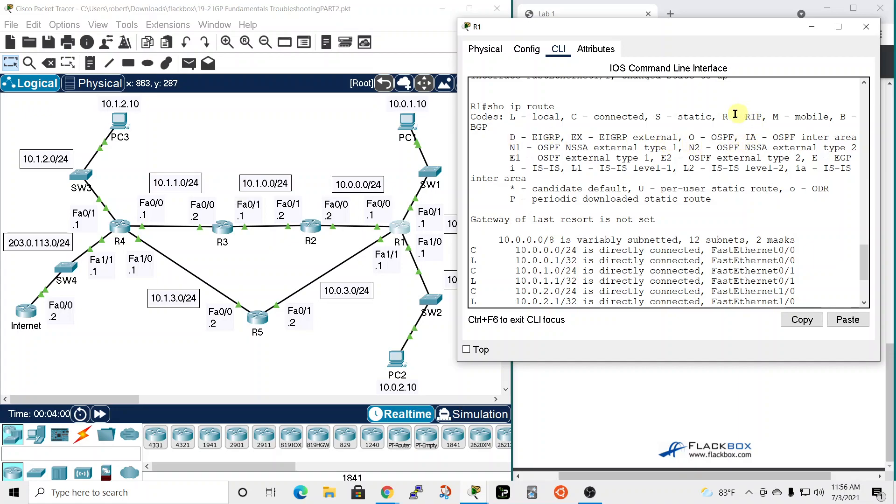
drag(721, 116, 768, 116)
scroll(588, 196, down, 4)
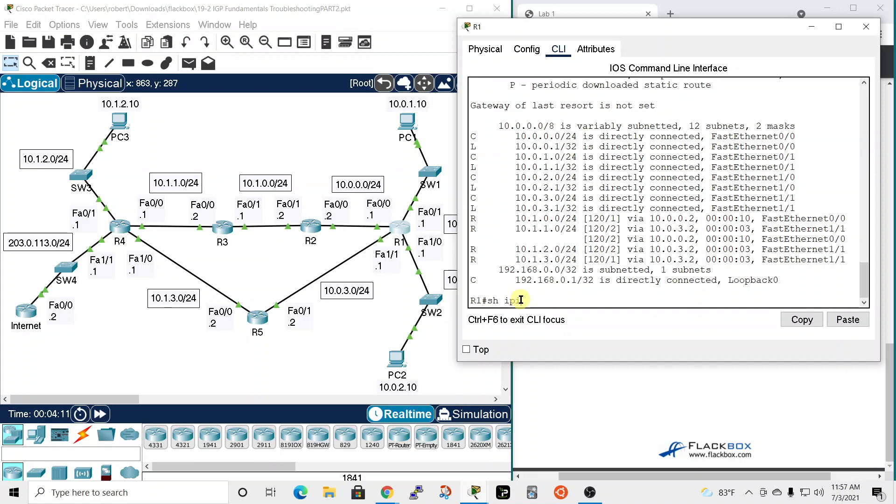
List R1's interface addresses and status with "sh ip int br" and compare them with the topology.
text(int bri)
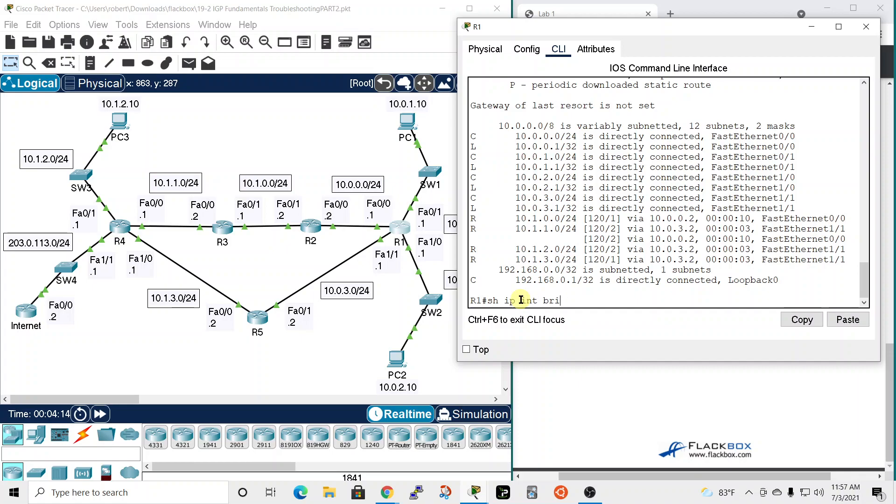
key(BackSpace)
key(Return)
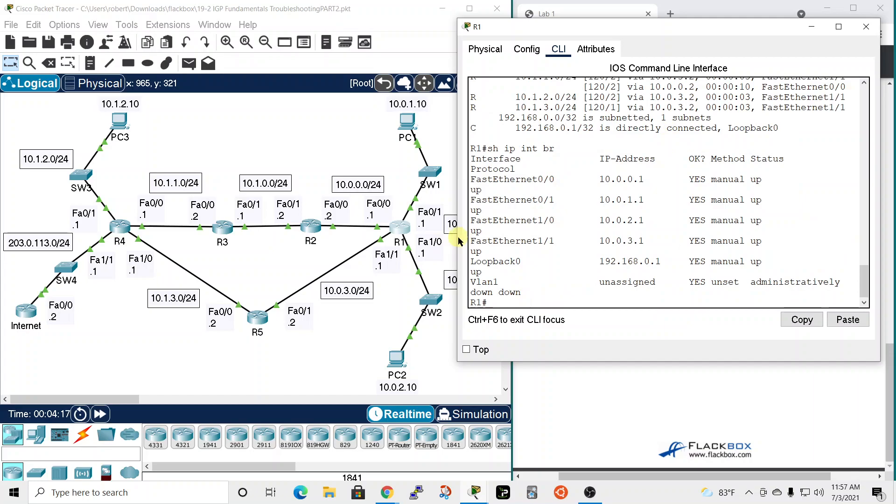
drag(454, 238, 409, 238)
drag(697, 27, 784, 44)
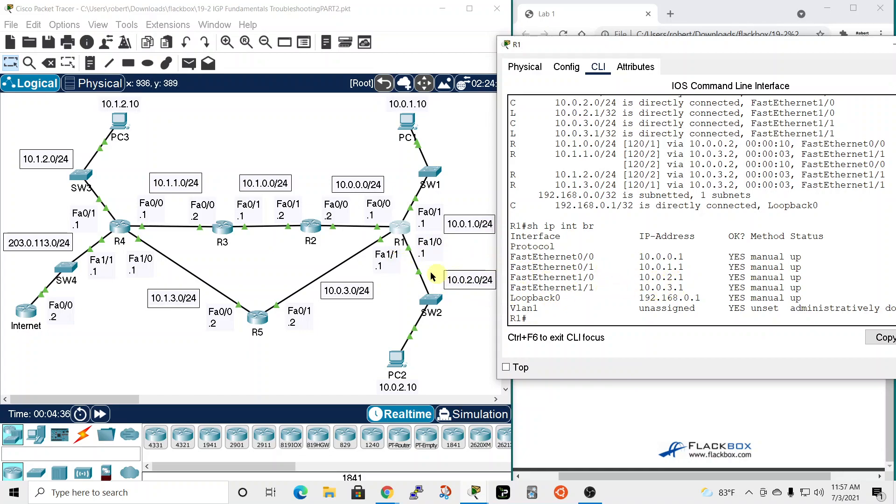
Display R1's routing protocol details with "sho ip protocols" and examine the EIGRP autonomous system number.
drag(751, 49, 632, 9)
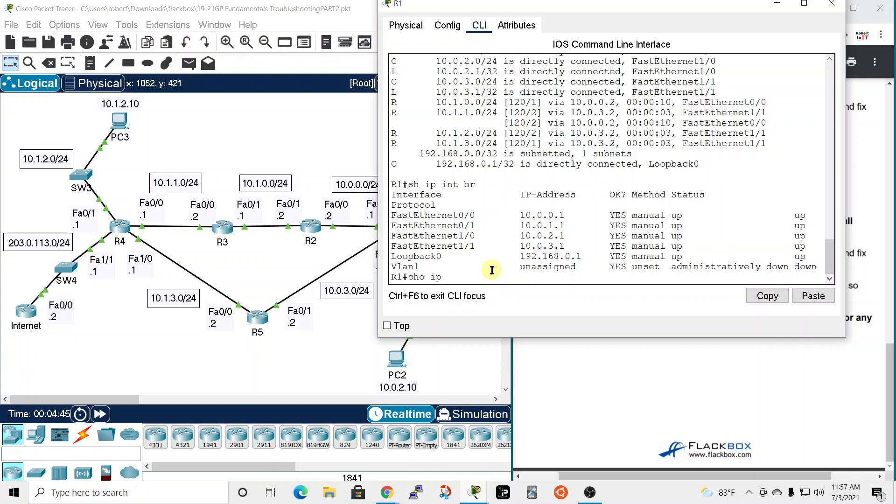
text(l)
key(Return)
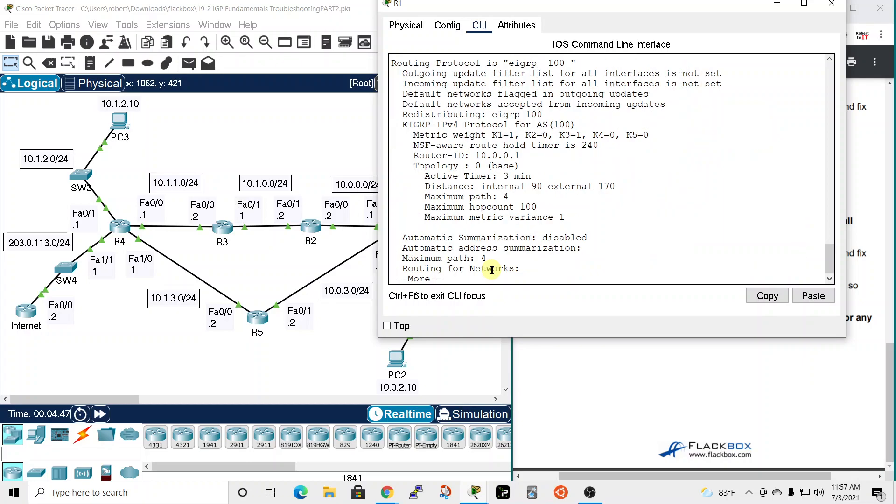
key(space)
scroll(620, 136, up, 7)
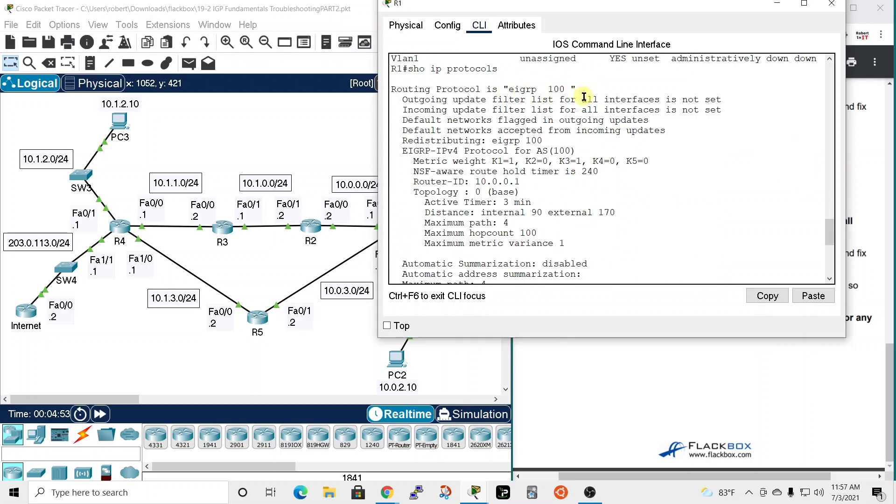
drag(536, 151, 574, 152)
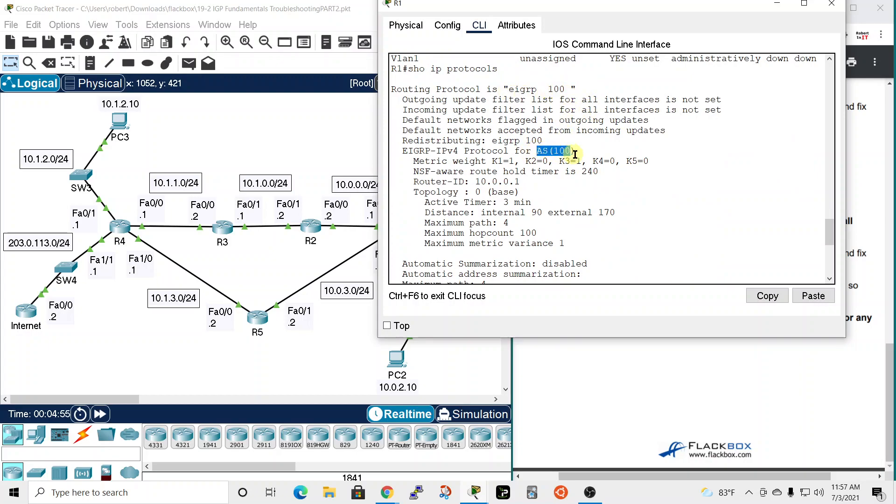
click(592, 150)
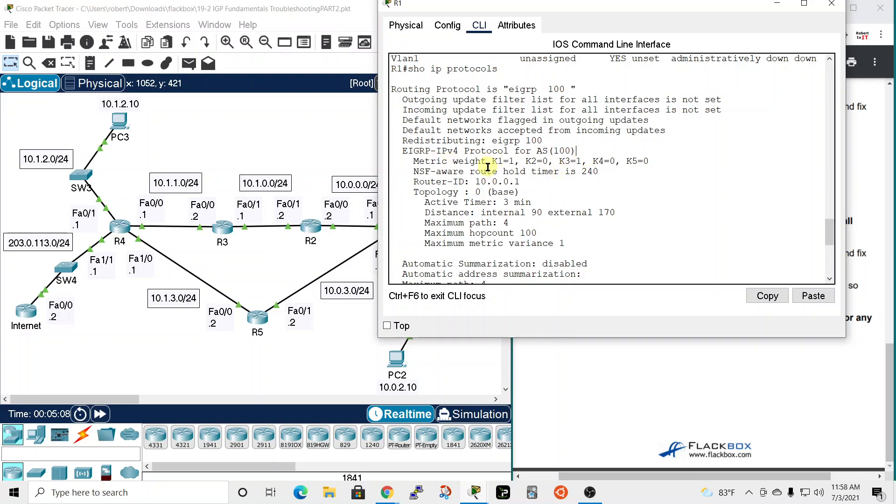
Examine EIGRP's summarization, advertised networks and passive interfaces against the topology, and page through the RIP section to the end.
scroll(495, 197, down, 2)
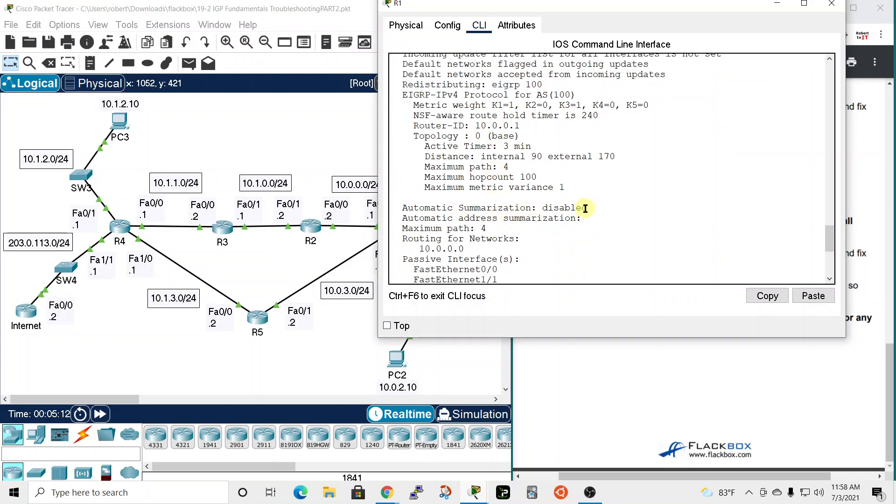
scroll(584, 209, down, 2)
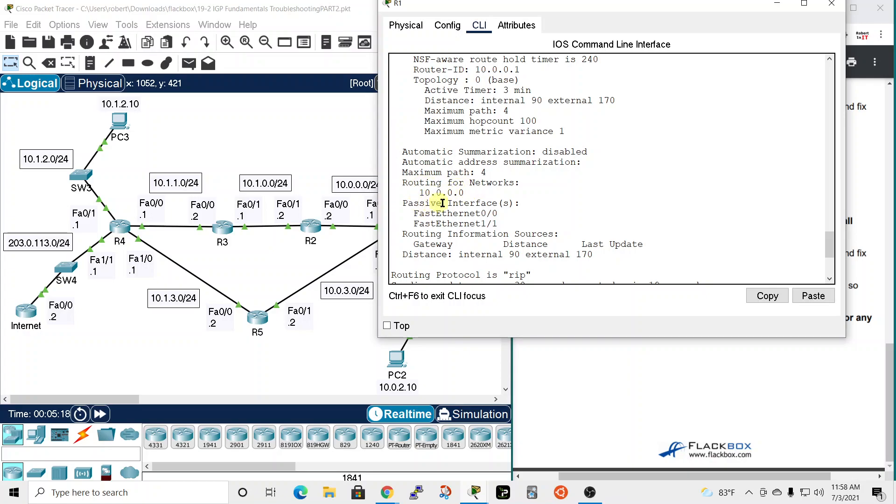
drag(557, 7, 654, 20)
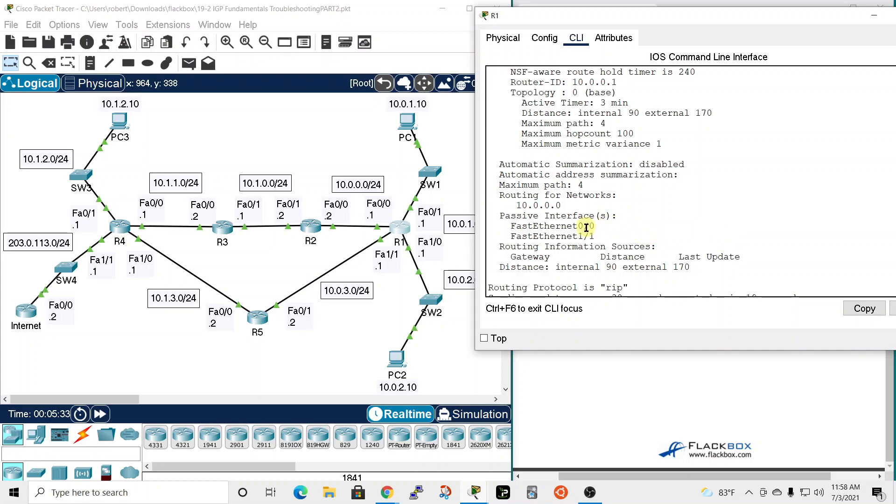
scroll(615, 232, down, 1)
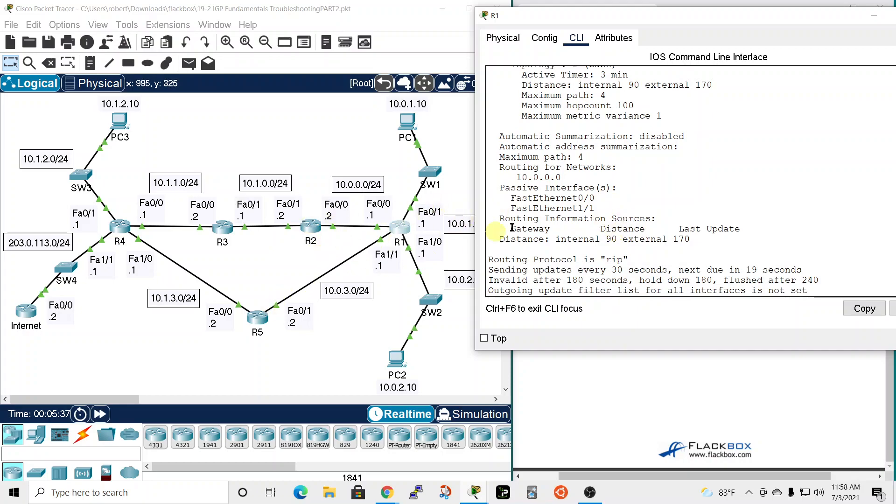
scroll(584, 210, down, 3)
scroll(584, 205, up, 5)
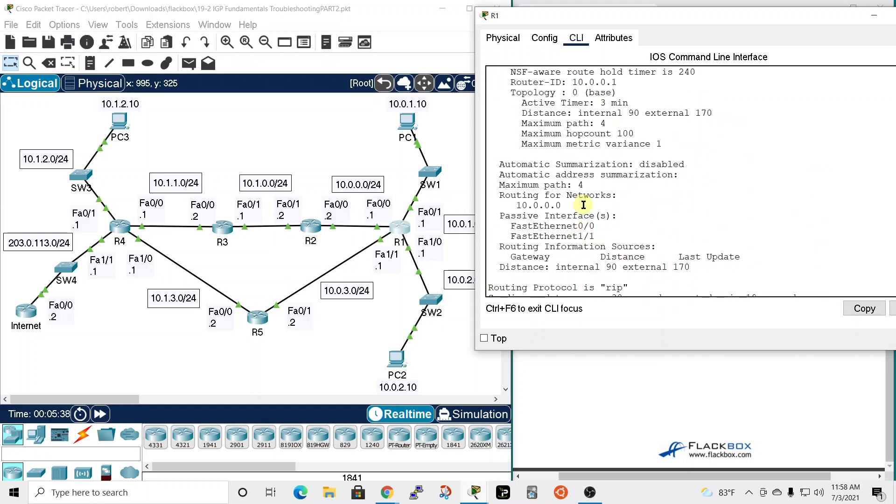
scroll(588, 207, down, 5)
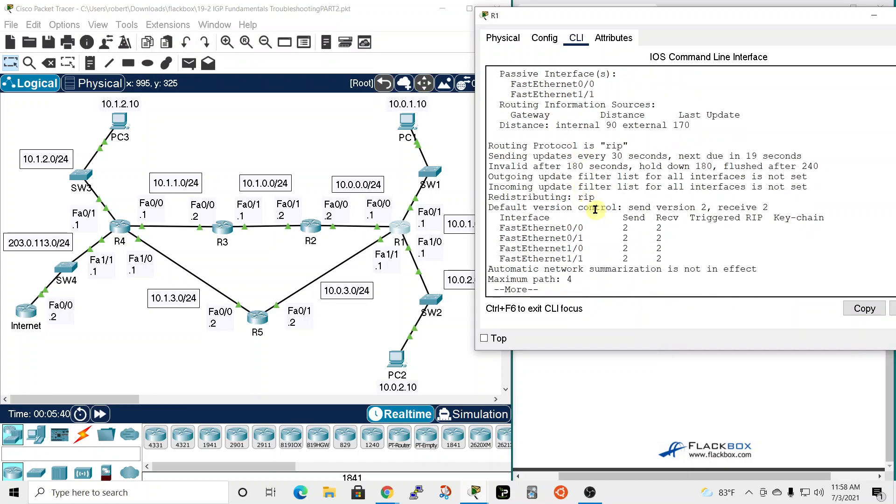
key(space)
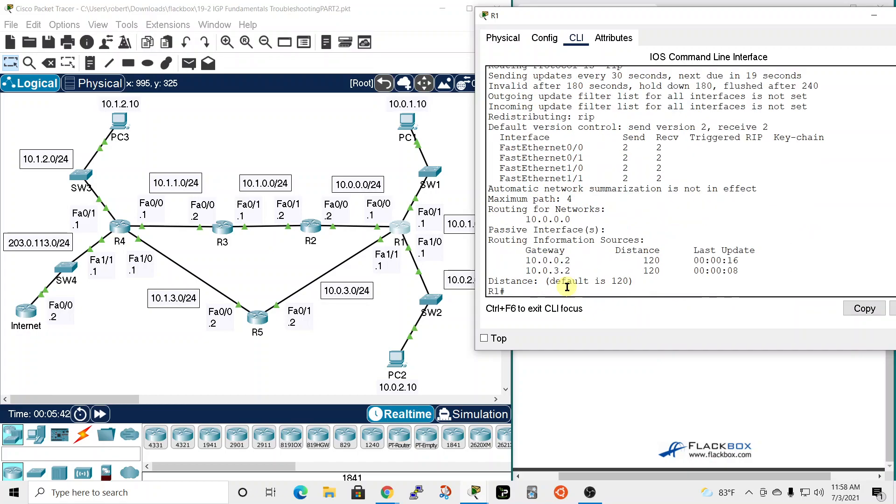
Enter global configuration mode on R1 and open the router configuration for EIGRP 100.
text(conf t)
key(Return)
text(router eig)
key(Tab)
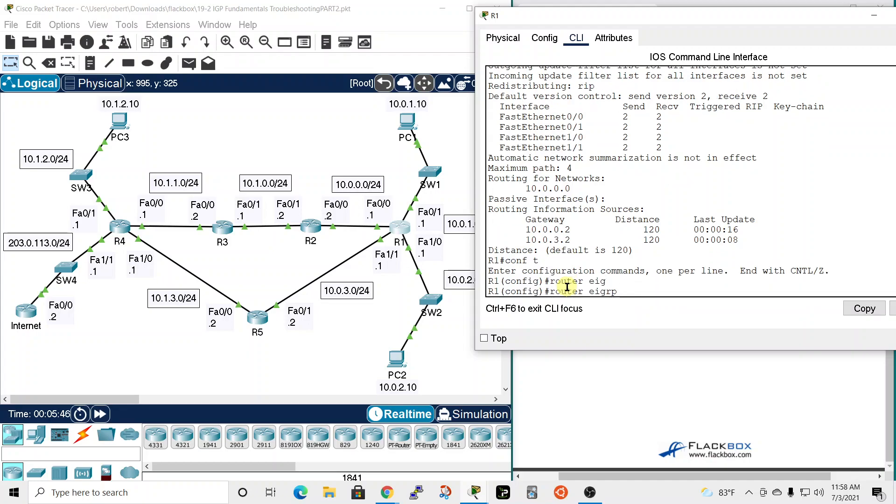
text(100)
key(Return)
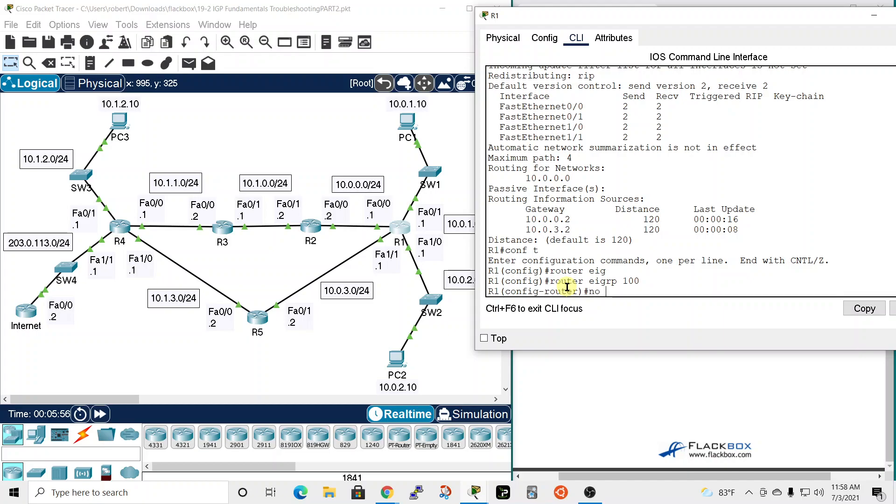
Remove the passive setting from FastEthernet 0/0 in R1's EIGRP 100 configuration, checking the listed passive interfaces.
text(assiv)
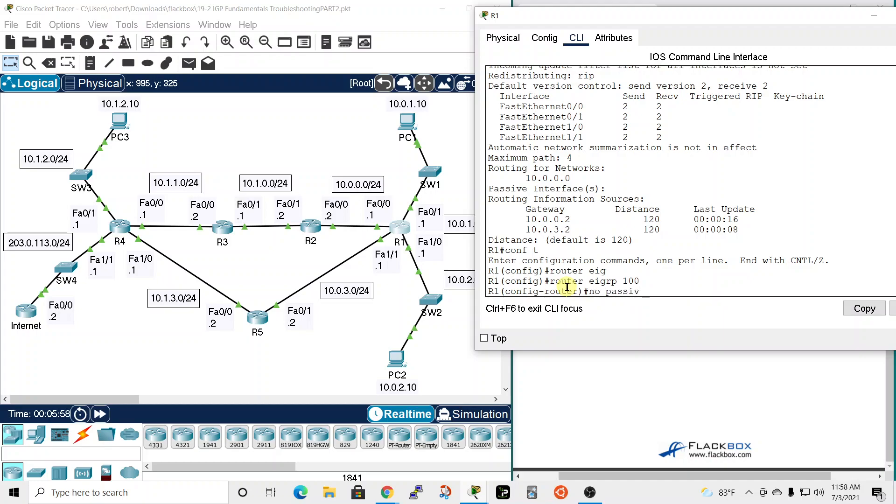
key(BackSpace)
key(BackSpace)
text(ssive)
key(Tab)
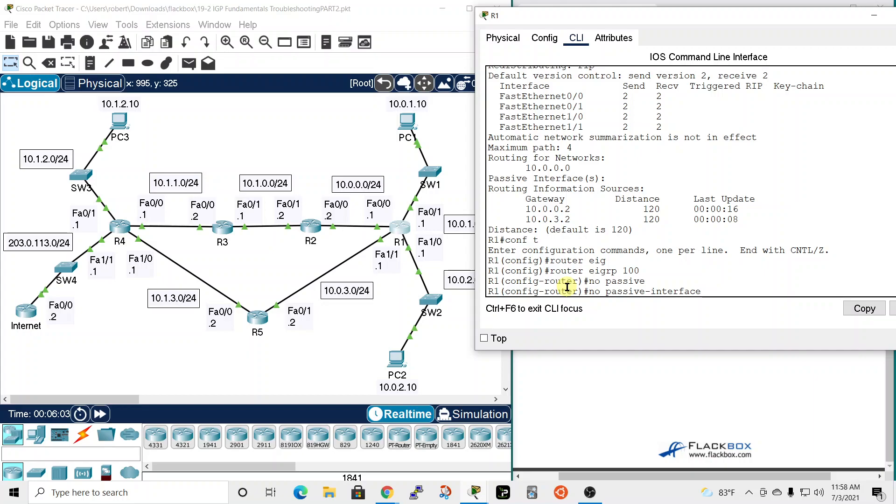
scroll(564, 283, up, 10)
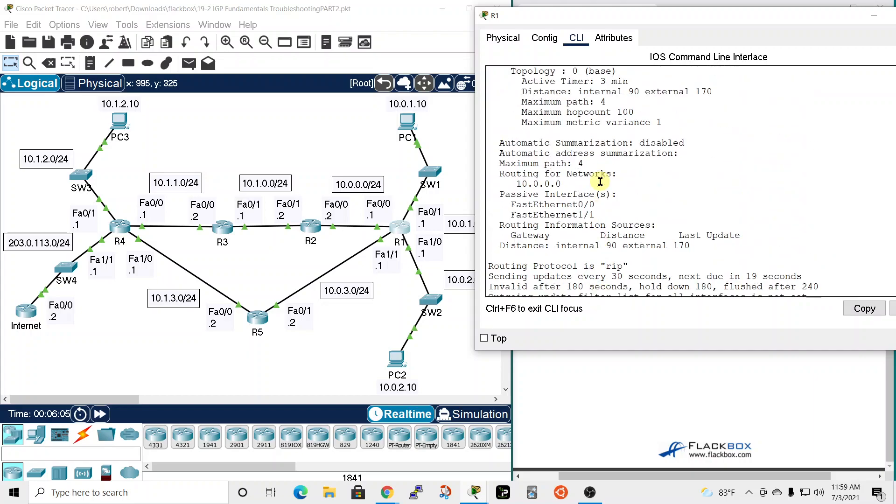
scroll(600, 182, up, 2)
scroll(600, 182, down, 4)
scroll(628, 220, down, 8)
text(face fa)
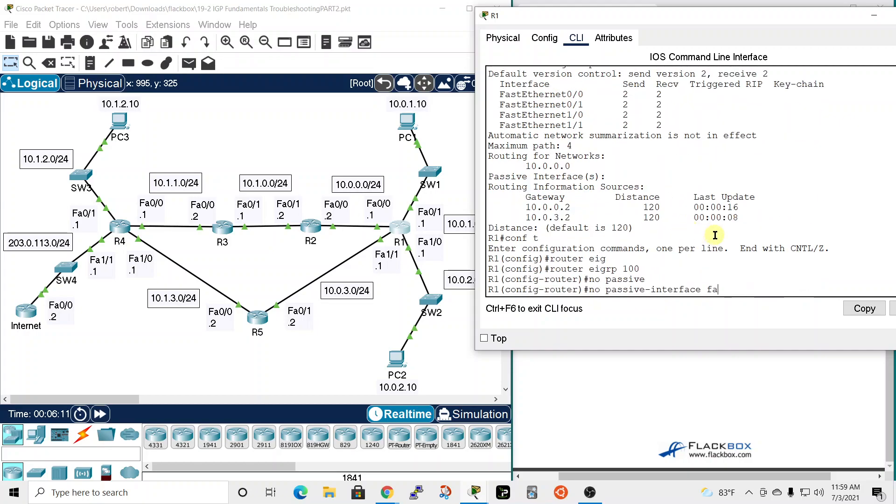
key(Tab)
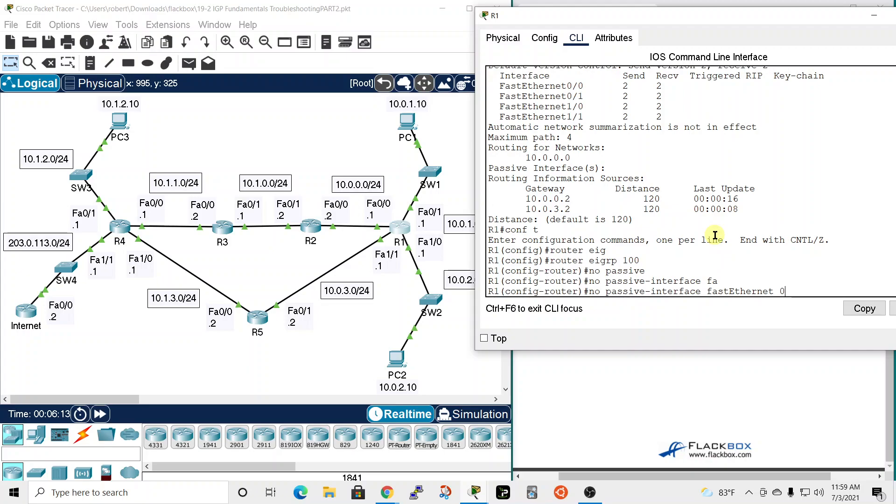
text(0/0)
key(Return)
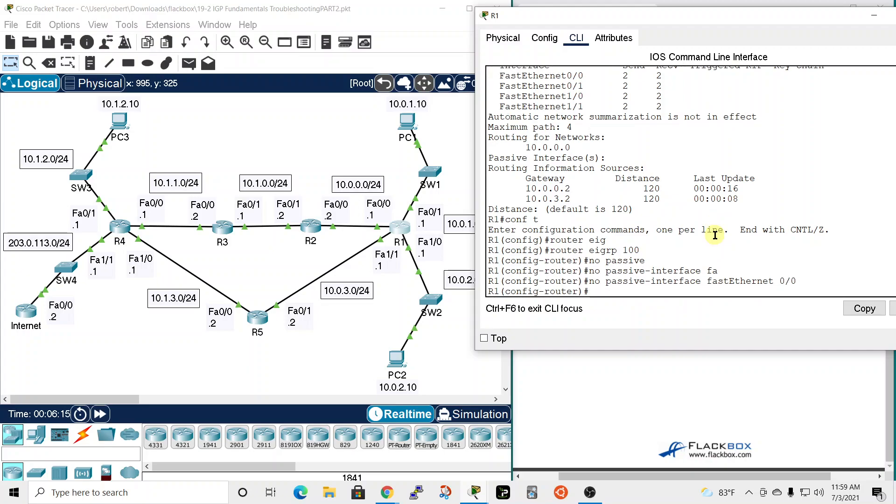
Remove the passive setting from FastEthernet 1/1 in R1's EIGRP 100 configuration, rechecking the listed passive interfaces.
scroll(672, 196, up, 9)
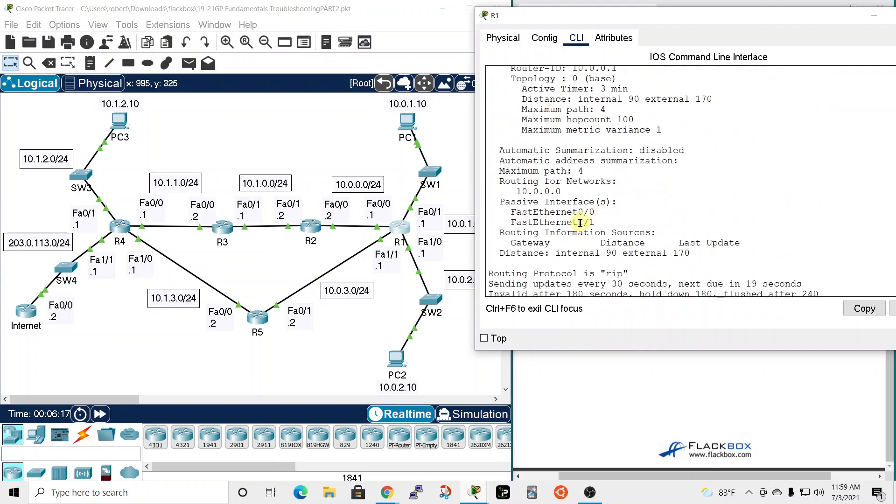
scroll(740, 231, down, 9)
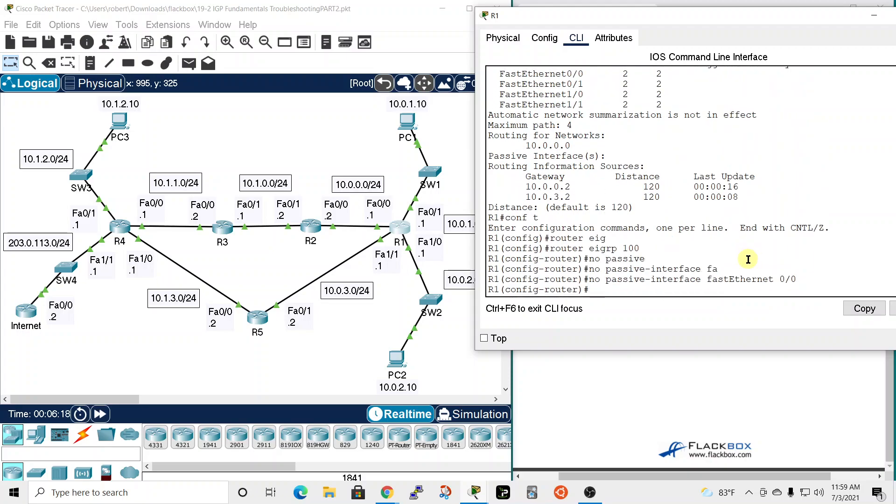
key(Up)
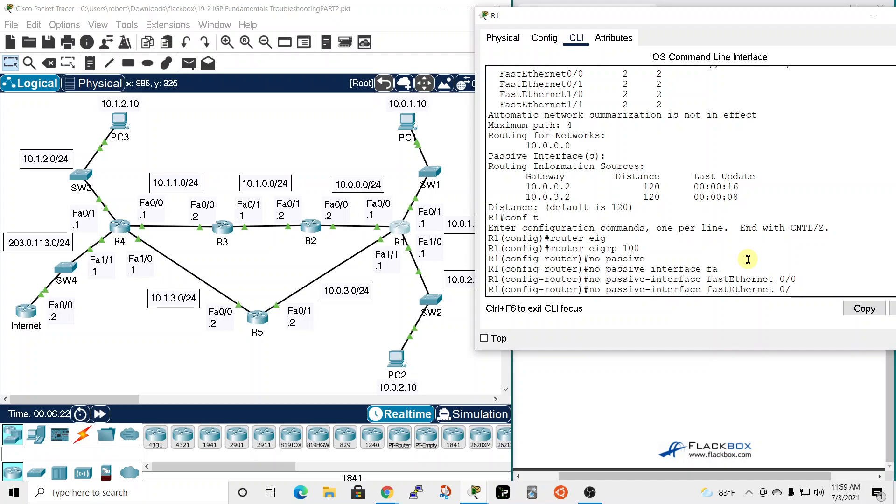
scroll(700, 233, up, 10)
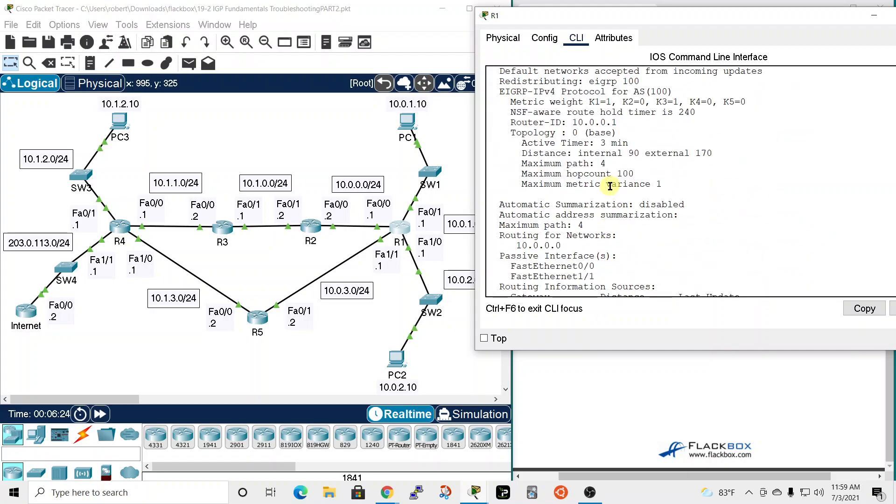
scroll(610, 186, up, 1)
scroll(700, 210, down, 10)
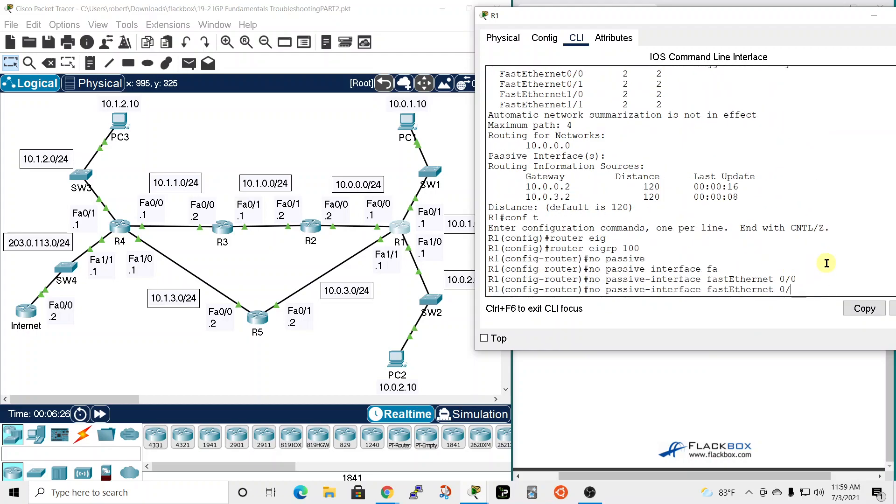
text(1)
key(Return)
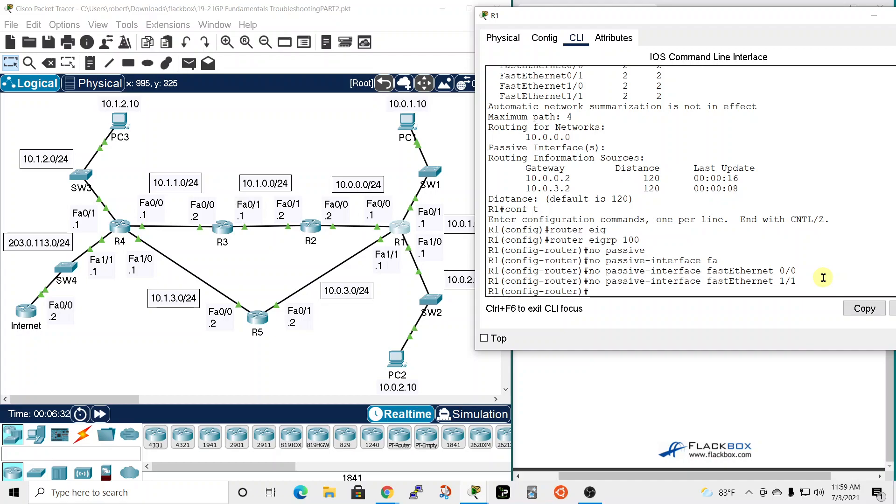
Display R1's routing protocols from router configuration mode with "do sho ip protocols" and check the EIGRP autonomous system number.
text(do sho ip protocol)
key(Return)
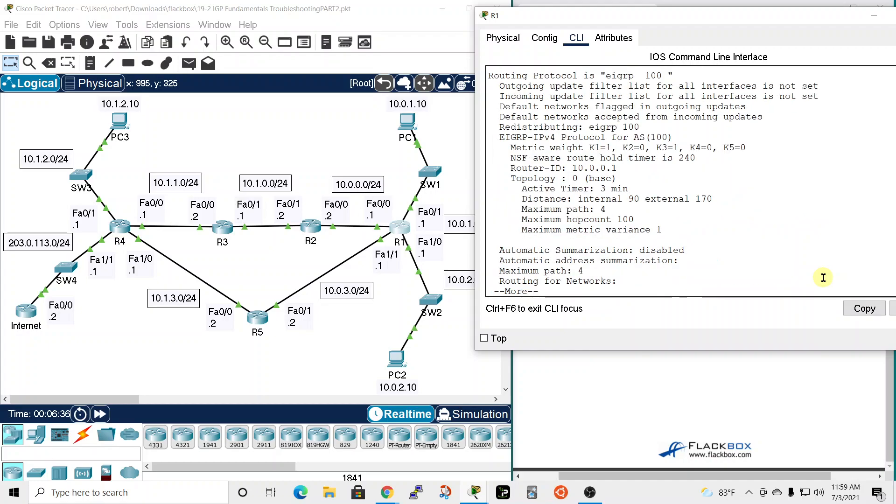
key(space)
scroll(766, 224, up, 10)
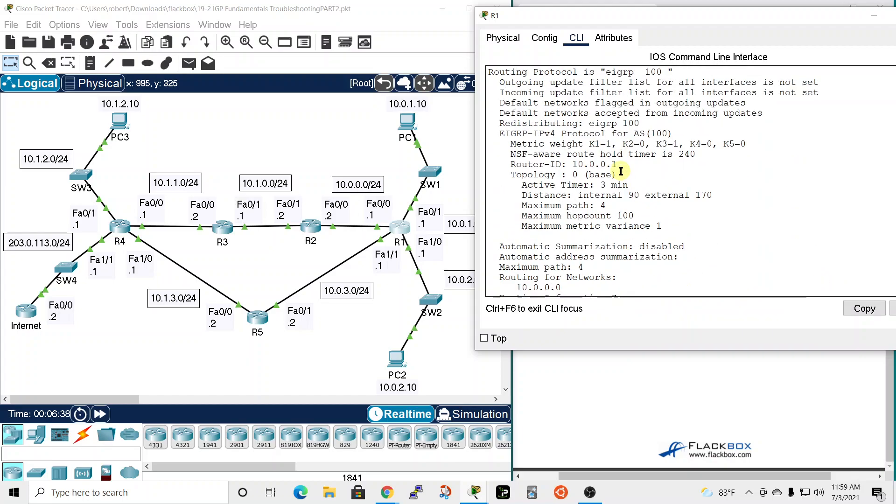
scroll(628, 143, down, 2)
scroll(625, 136, up, 1)
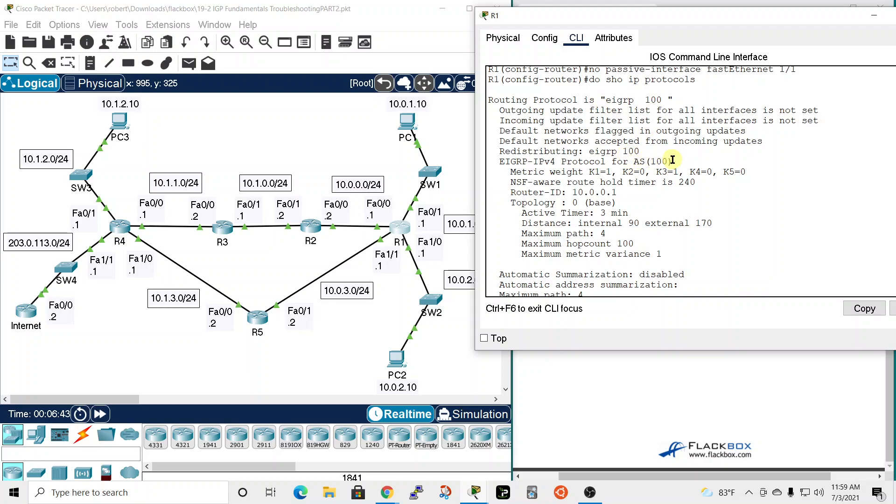
Check R1's EIGRP summarization, advertised networks and passive interfaces, and page through the RIP section to the end.
scroll(623, 224, down, 2)
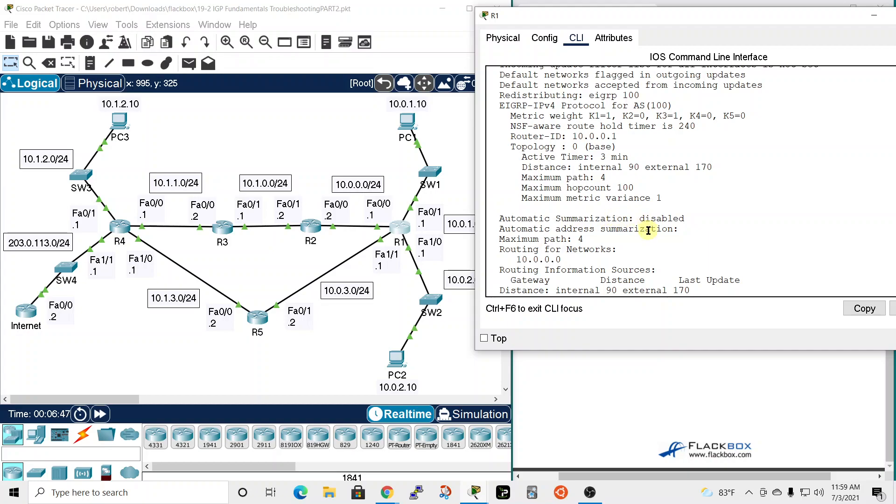
scroll(582, 245, down, 1)
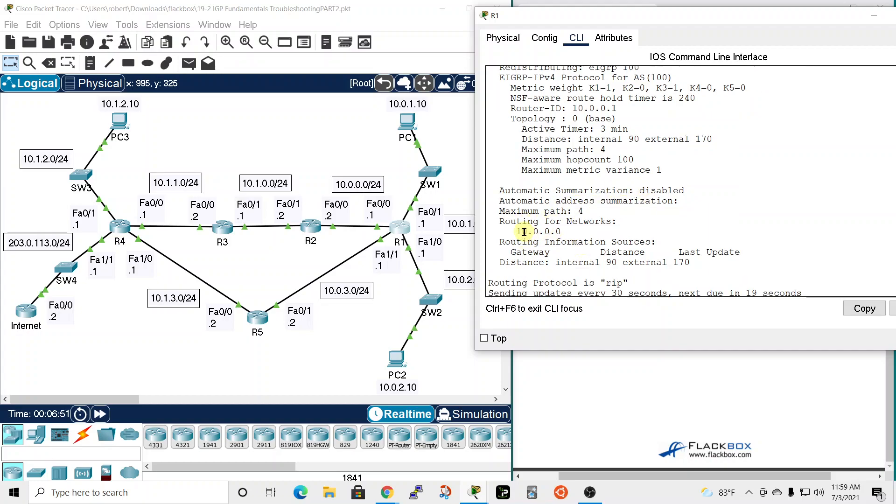
scroll(639, 232, down, 2)
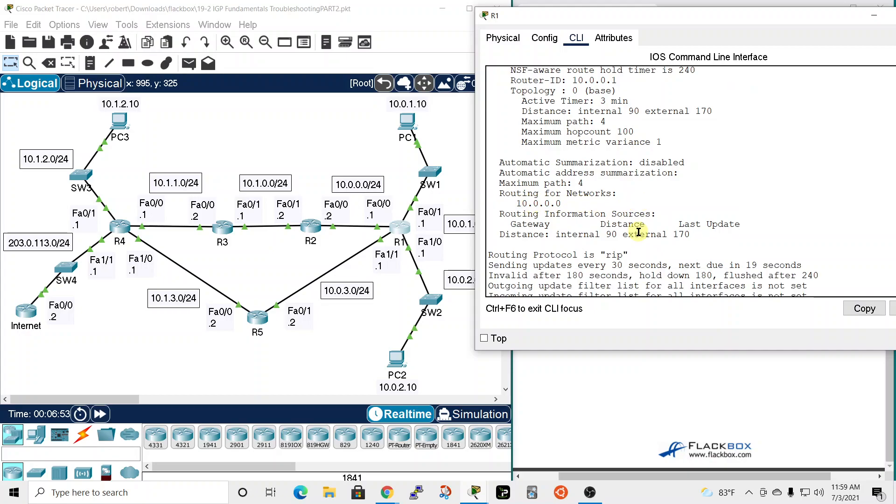
scroll(644, 216, down, 2)
scroll(644, 216, down, 2)
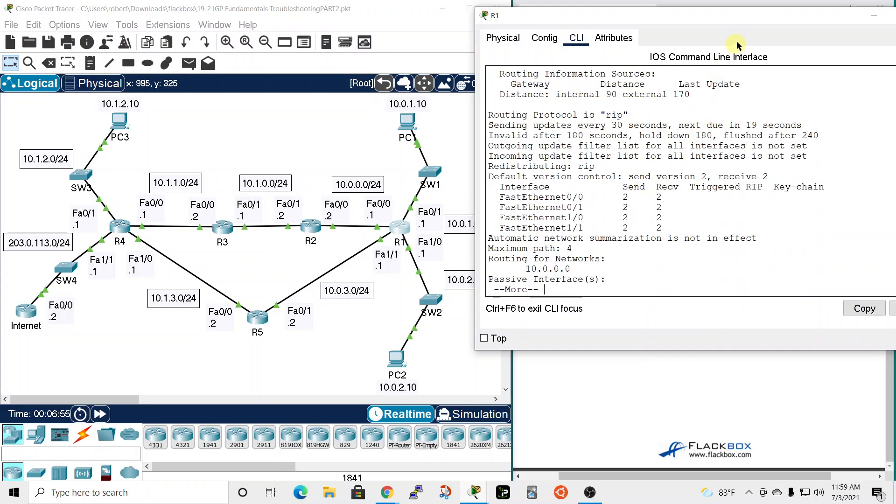
key(space)
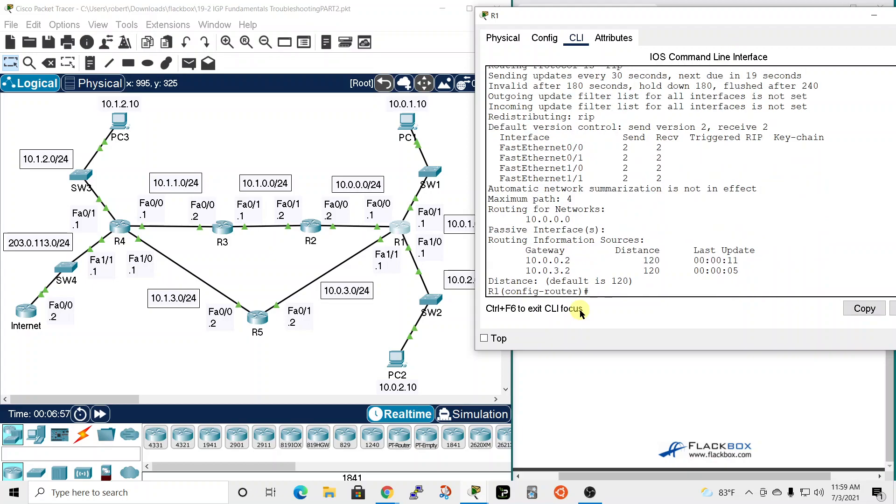
List R1's EIGRP neighbors with "do sho ip eigrp neighbors".
text(do sho ip)
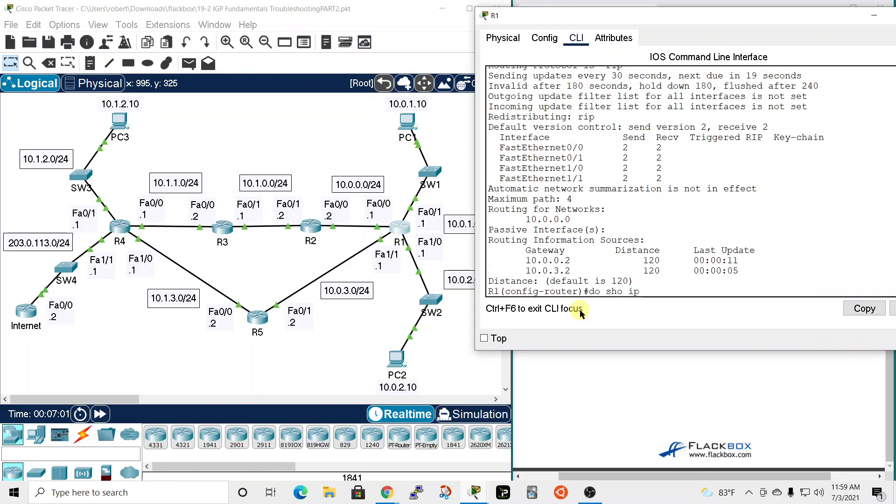
text( eigrp neigh)
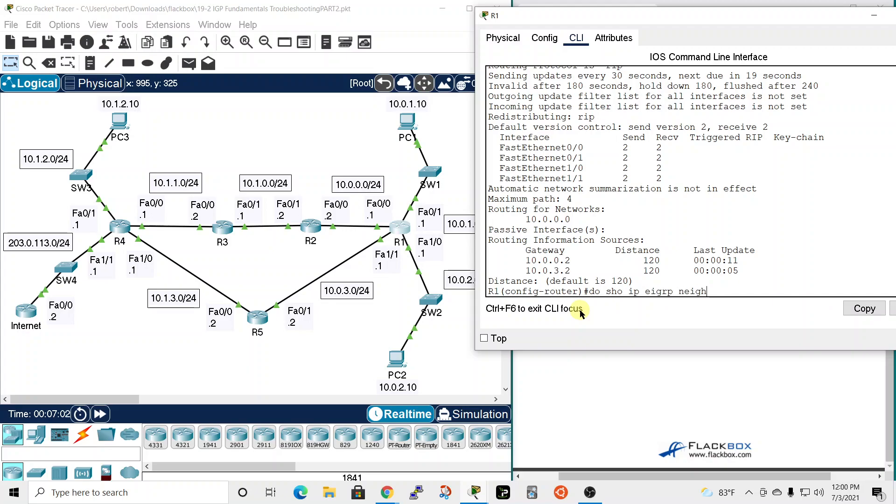
text(rbors)
key(Return)
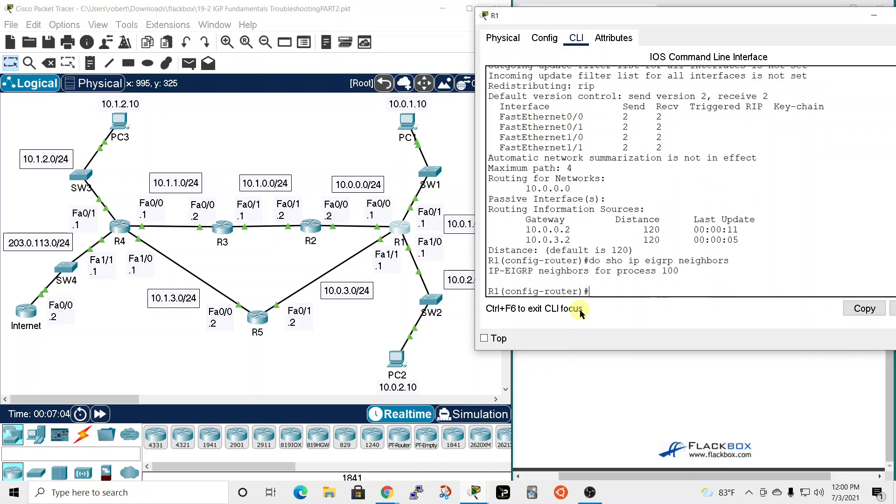
Close R1's window and open R2's command line at its prompt, with the window widened and kept clear of the topology.
drag(893, 14, 772, 21)
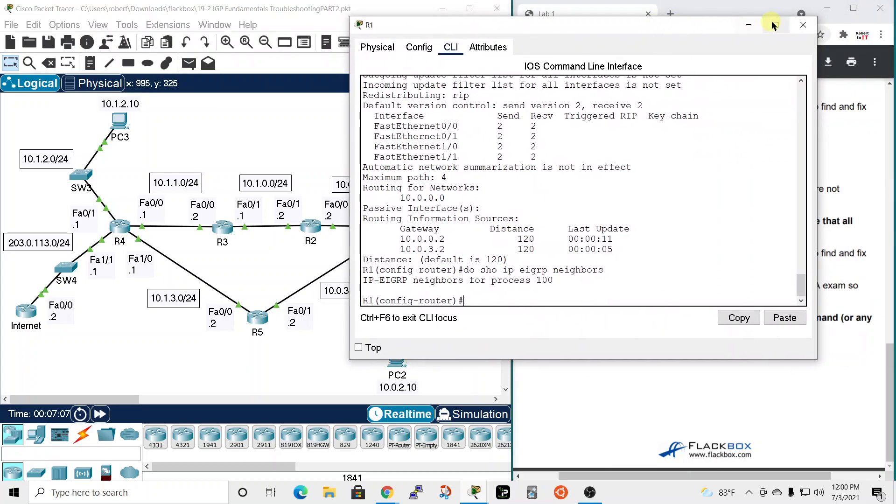
click(803, 24)
click(311, 223)
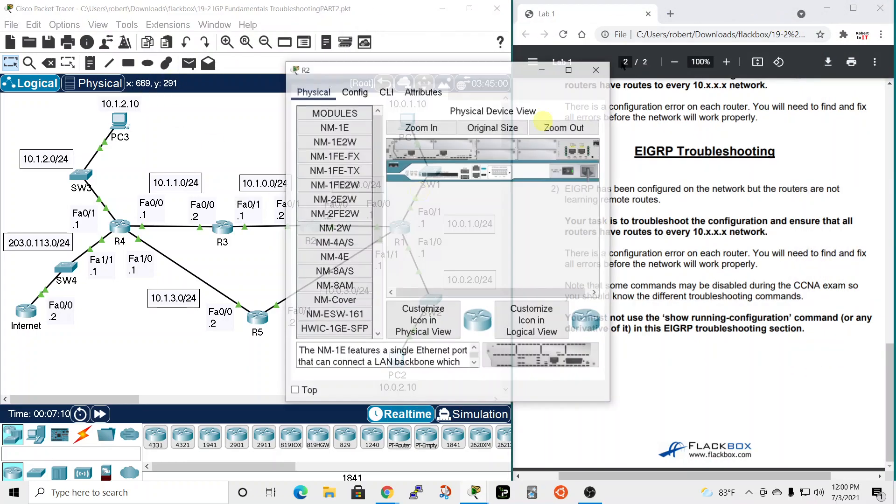
drag(495, 60, 688, 21)
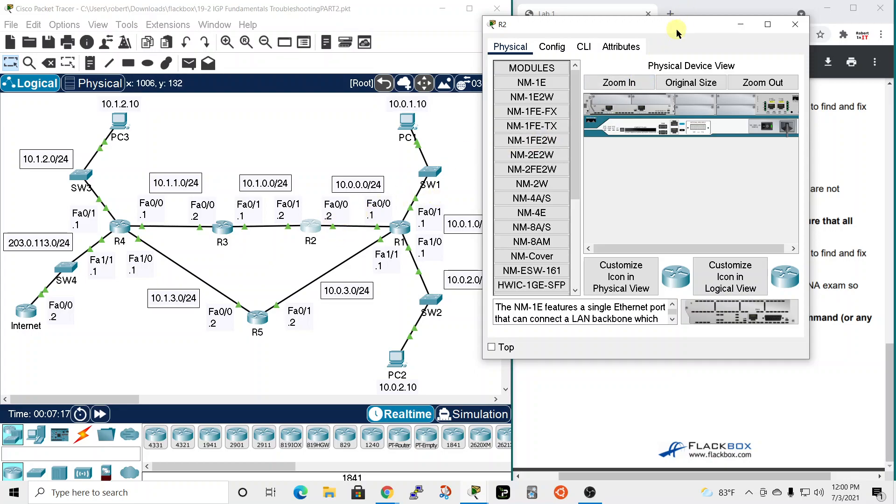
click(584, 46)
drag(700, 24, 703, 6)
drag(816, 135, 874, 135)
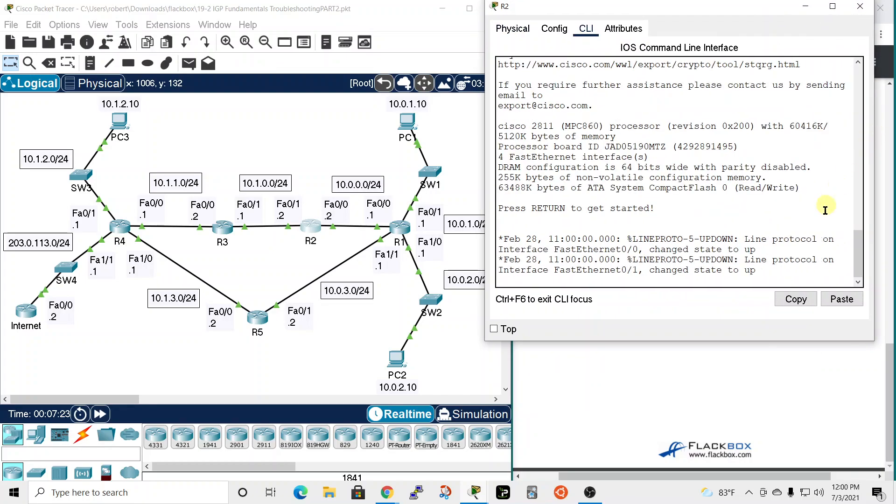
key(Return)
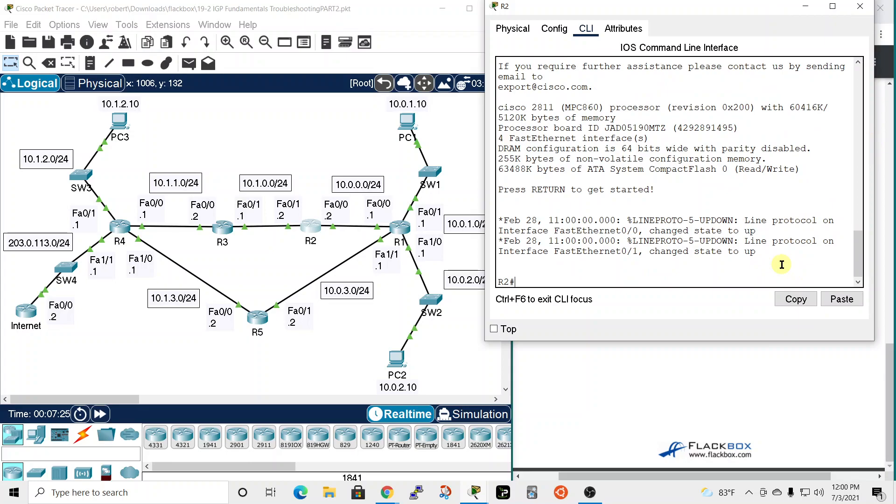
Display R2's complete routing table with "sho ip route", widening the window so each route fits on one line.
text(do sho ip route)
key(Return)
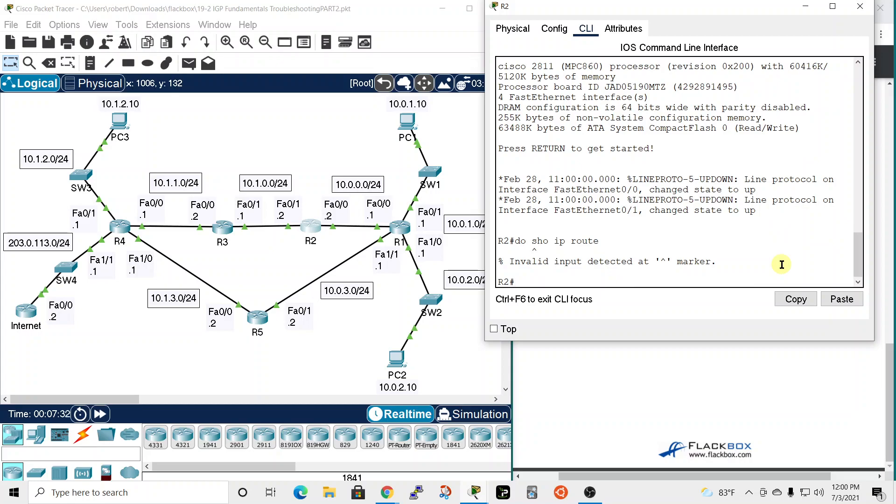
text(do )
text(sho ip route)
key(Return)
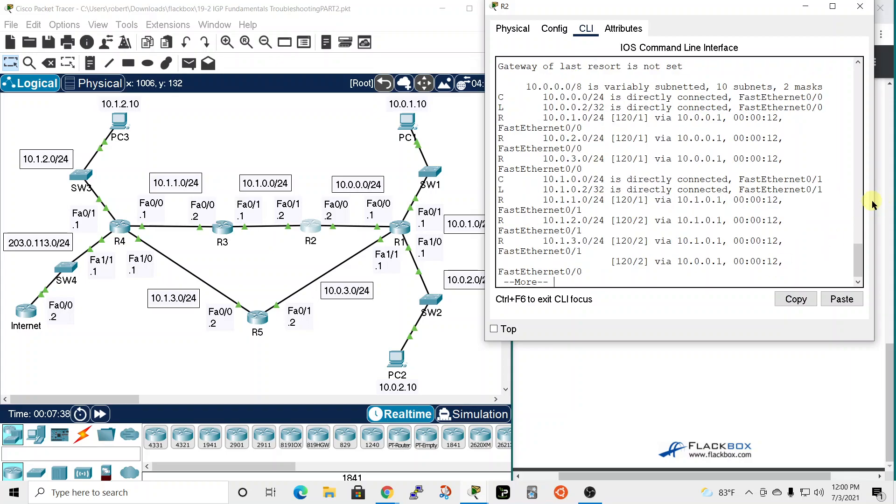
drag(875, 201, 894, 201)
key(space)
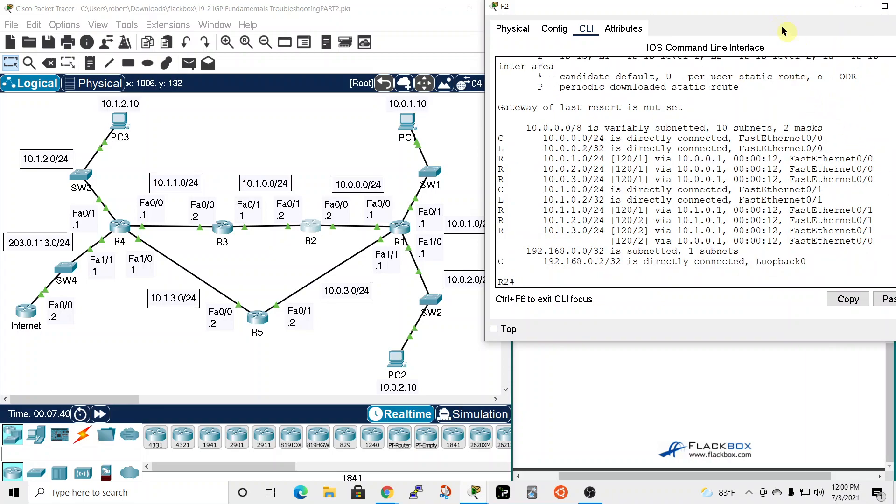
Compare the route codes legend with the entries in R2's routing table to look for EIGRP routes.
drag(772, 6, 708, 60)
scroll(634, 201, up, 5)
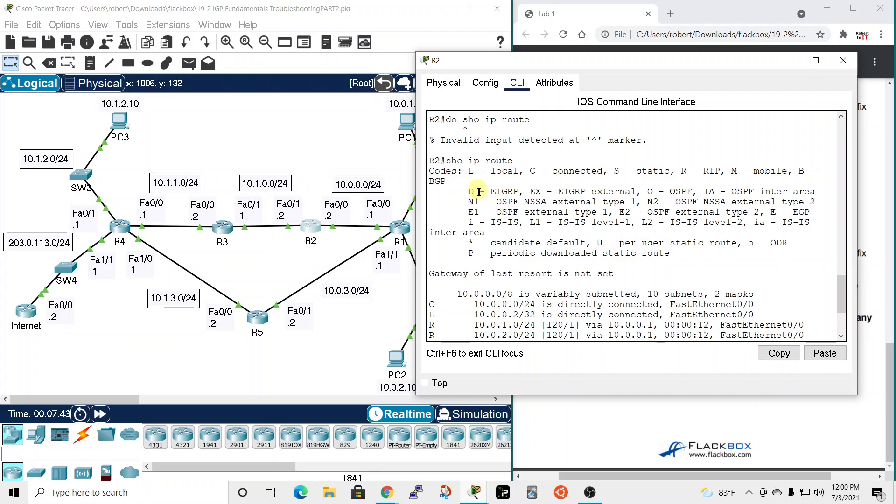
scroll(457, 252, down, 4)
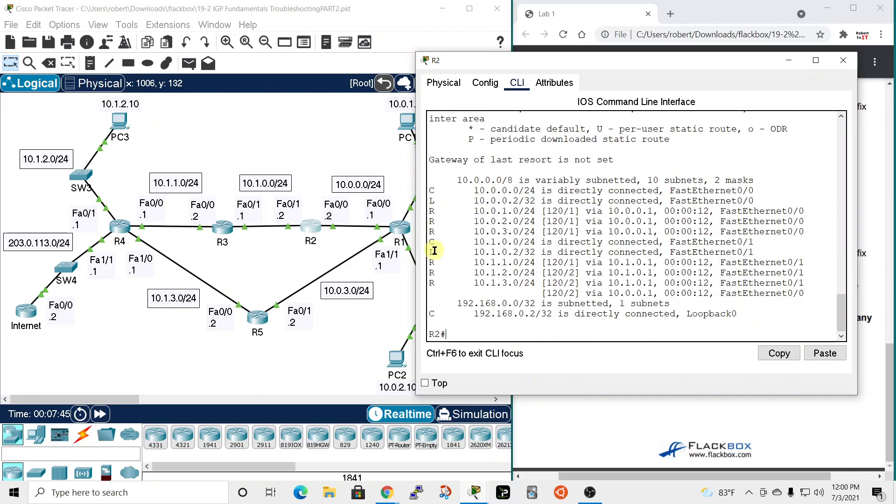
drag(645, 63, 725, 39)
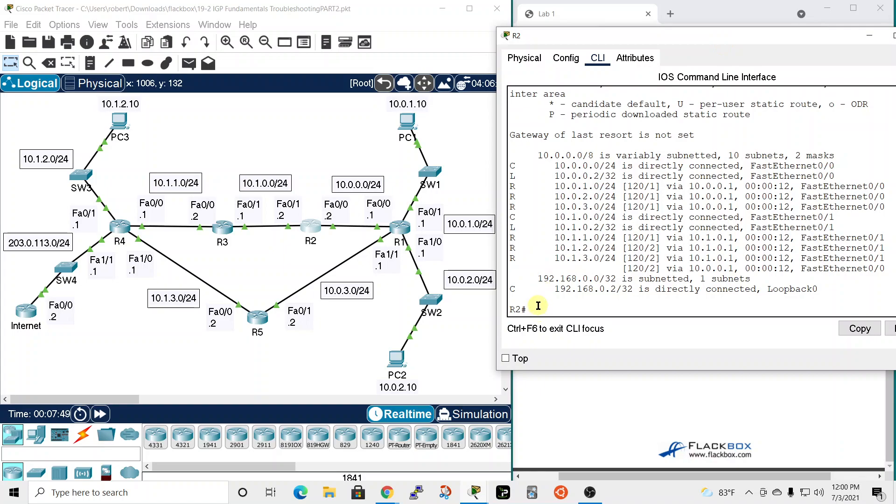
Display R2's routing protocol details with "sho ip protocols" and examine the EIGRP autonomous system number.
text(ip protocos)
key(BackSpace)
text(ls)
key(Return)
key(space)
scroll(641, 191, up, 5)
scroll(641, 191, up, 4)
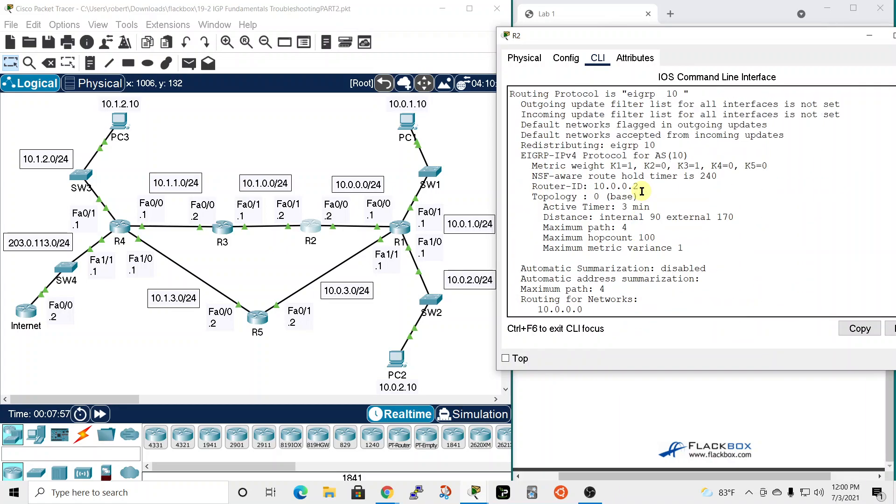
scroll(641, 191, down, 1)
scroll(641, 191, up, 1)
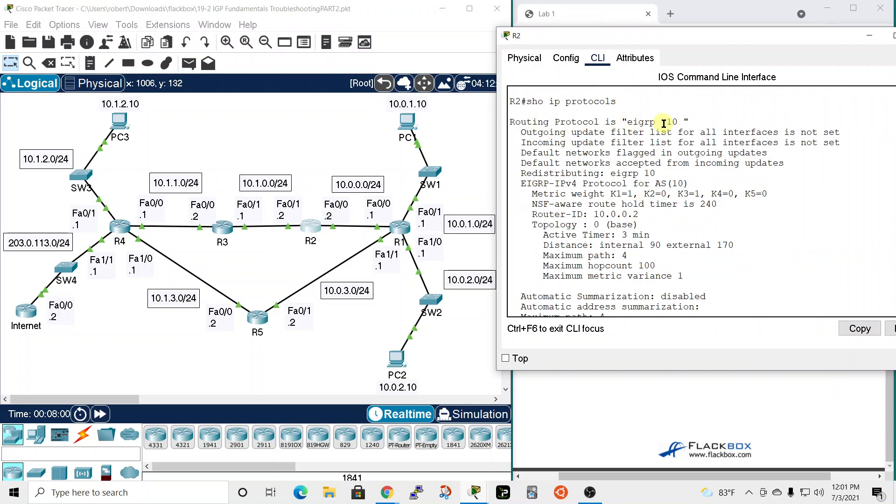
Page through the remaining RIP section of R2's routing protocol output to return to the prompt.
drag(678, 40, 627, 24)
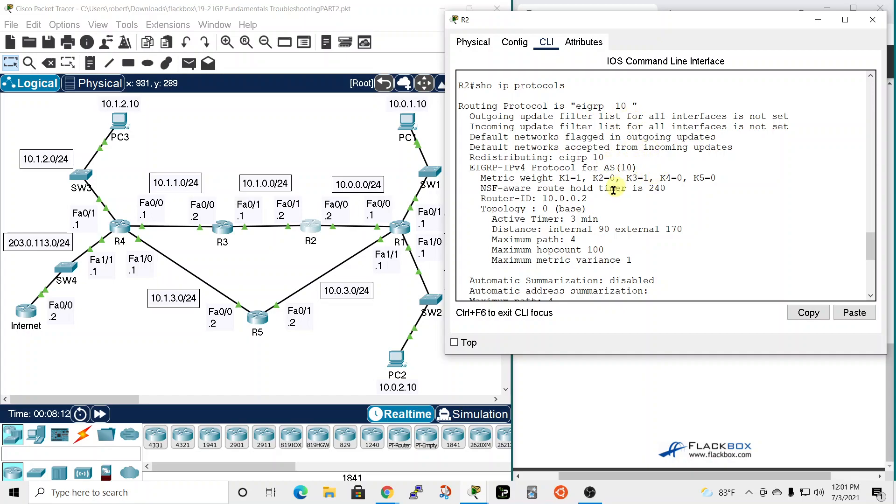
key(space)
key(space)
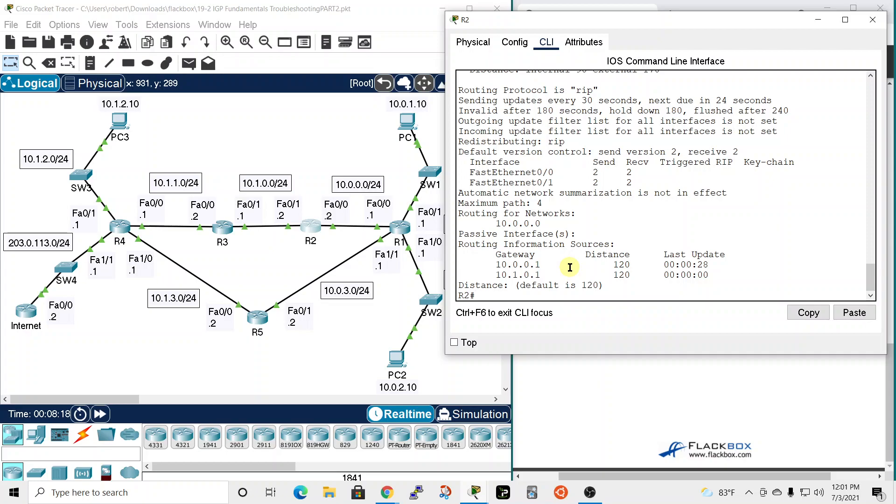
Enter global configuration mode on R2 and remove the EIGRP 10 process with "no router eigrp 10".
text(conf t)
key(Return)
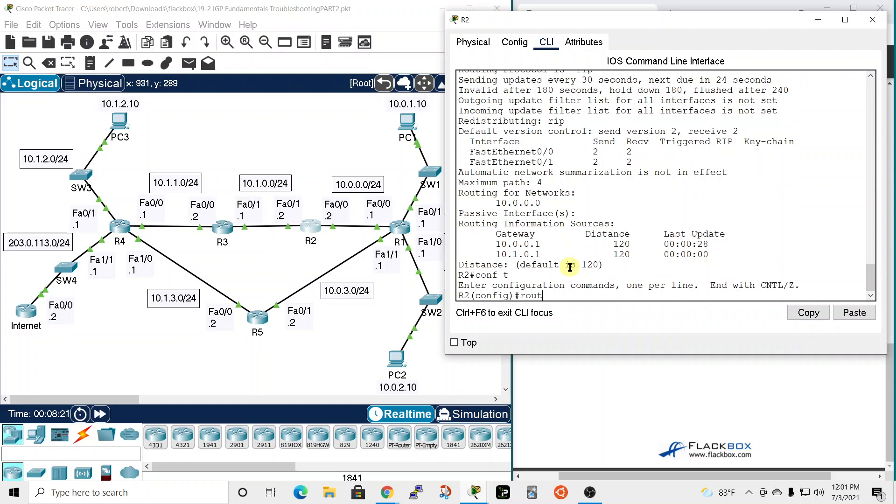
key(BackSpace)
key(BackSpace)
key(BackSpace)
text(rp 10)
key(Return)
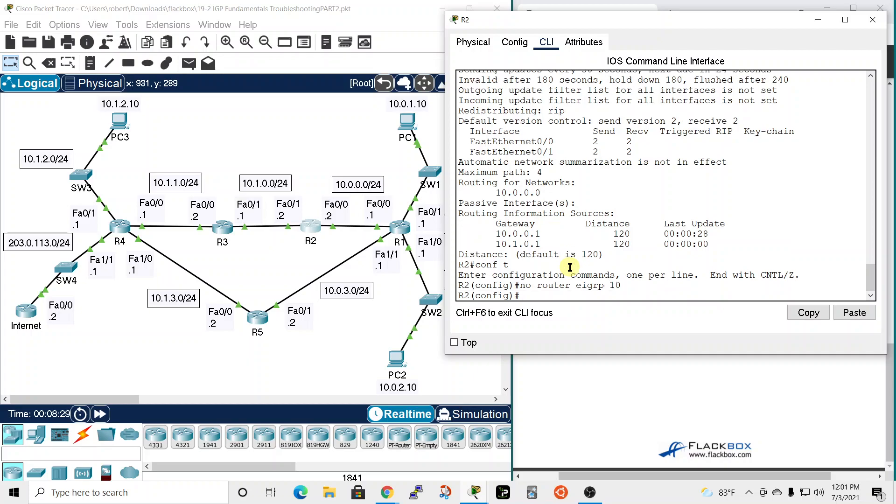
Create a new EIGRP process on R2 with autonomous system number 100 using "router eigrp 100".
text(router ei)
key(Tab)
text(100)
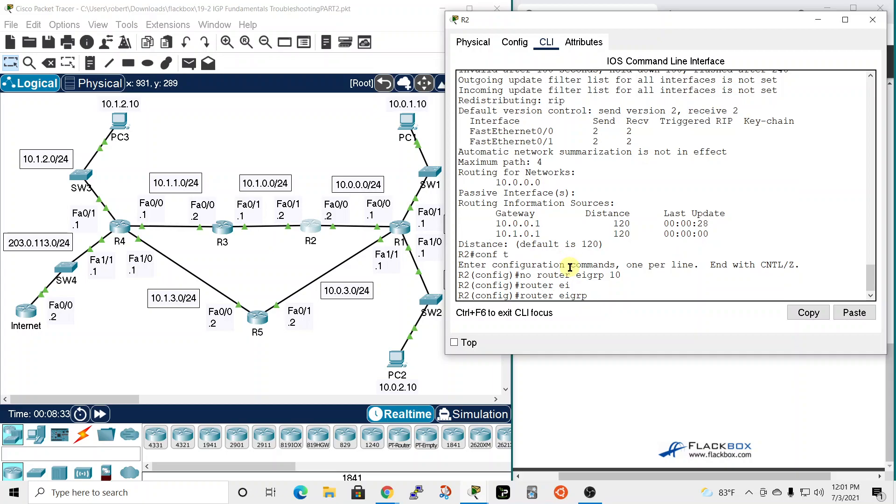
key(Return)
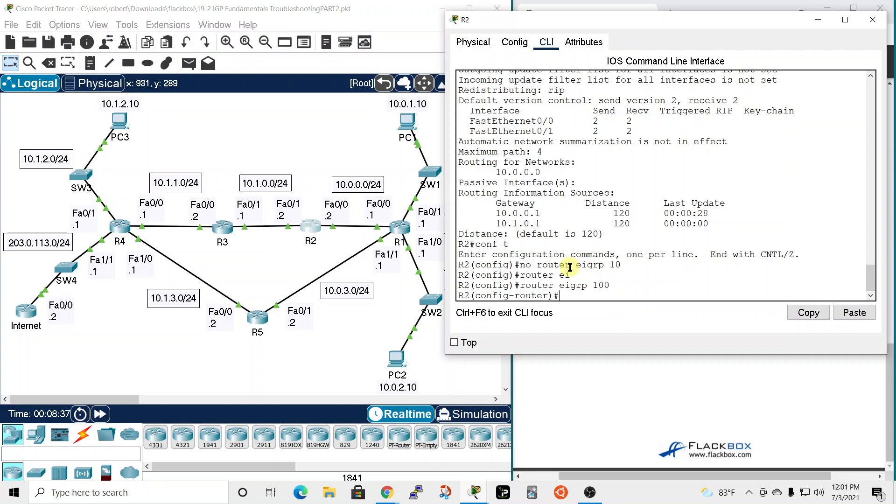
Run "do sho ip protocols" on R2 and examine the EIGRP autonomous system number and the networks it routes for.
text(do sho ip protocol)
key(Return)
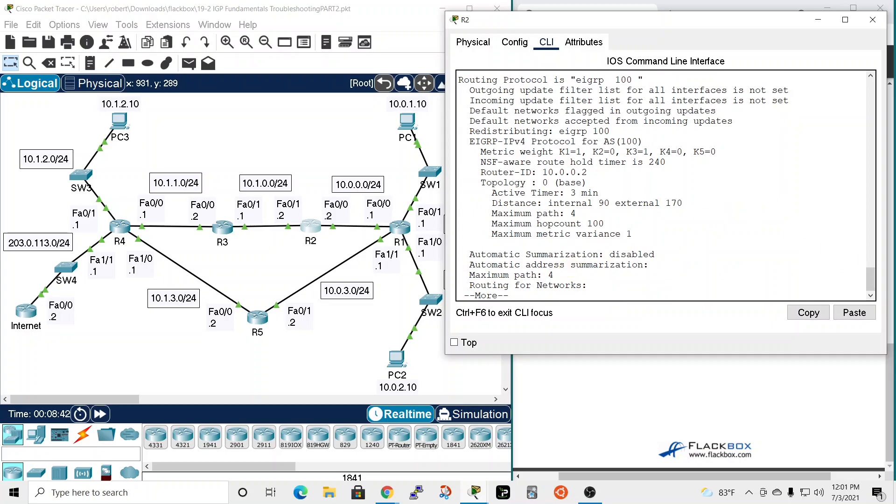
key(space)
scroll(627, 124, up, 6)
scroll(645, 132, up, 3)
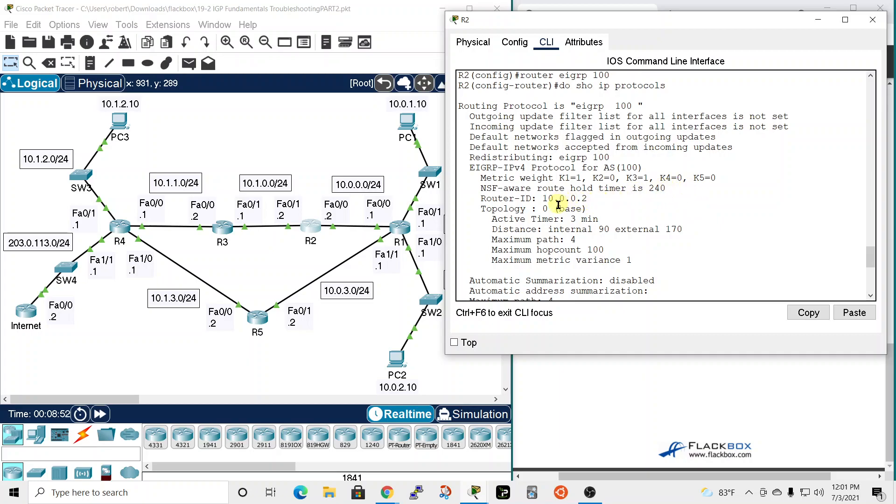
scroll(556, 214, down, 2)
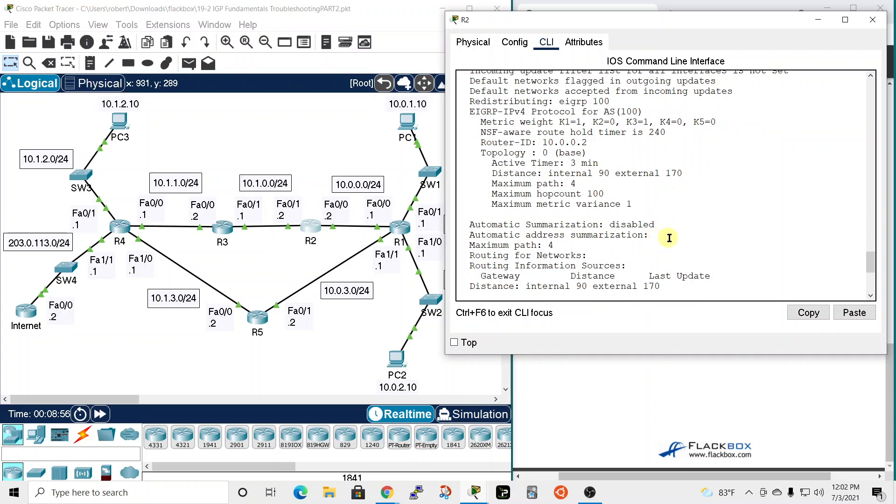
scroll(561, 247, down, 1)
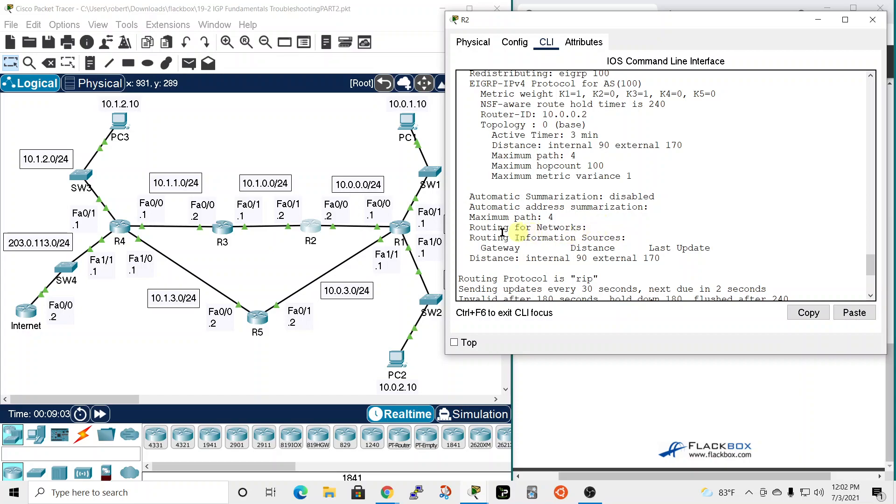
scroll(590, 273, down, 5)
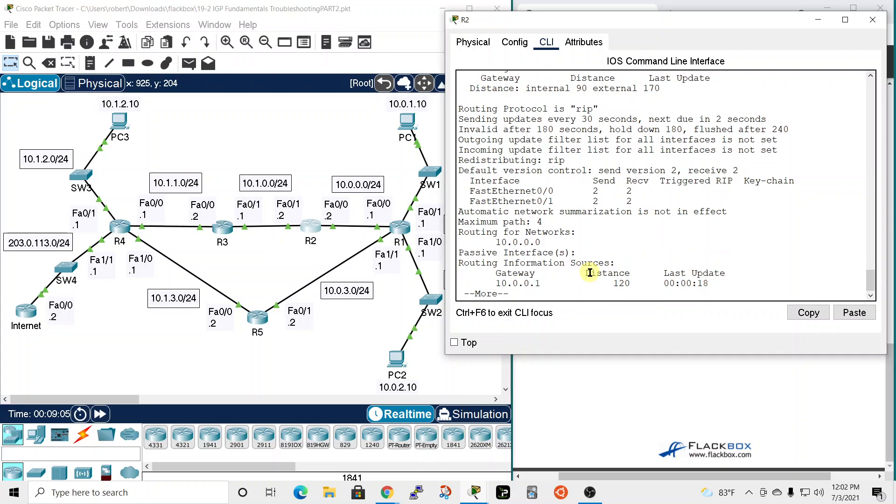
key(space)
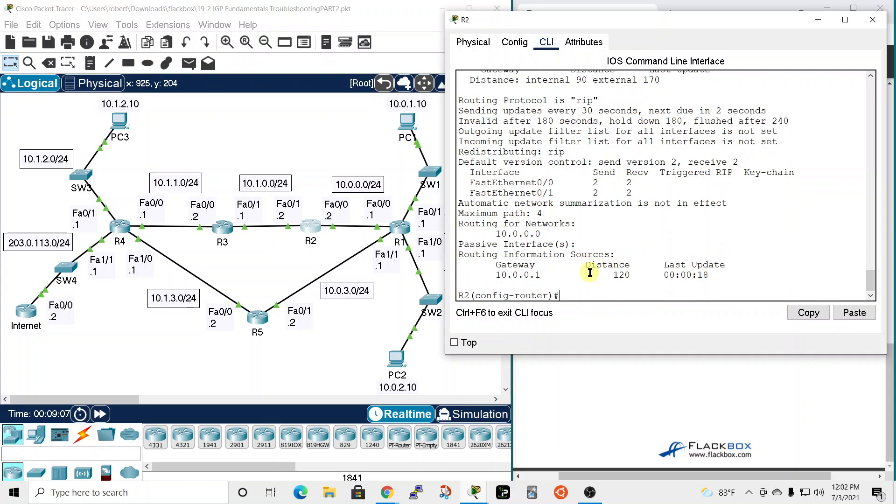
Re-enter EIGRP 100 configuration on R2 and add the statement "network 10.0.0.0 0.255.255.255".
text(end)
key(Return)
text(conf t)
key(Return)
text(router eig)
key(Tab)
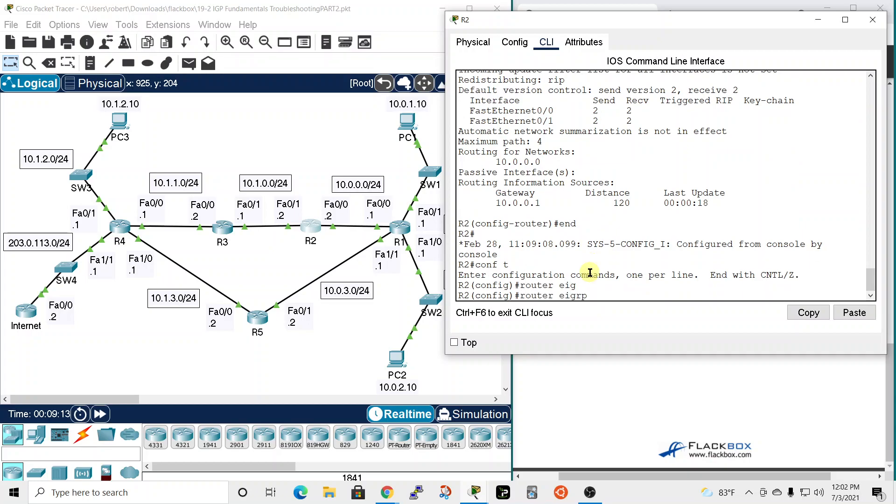
key(Return)
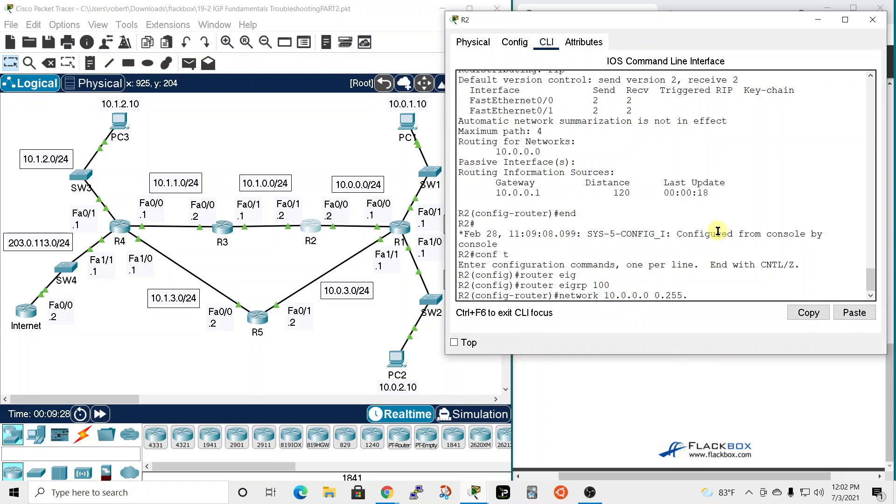
text(55.255)
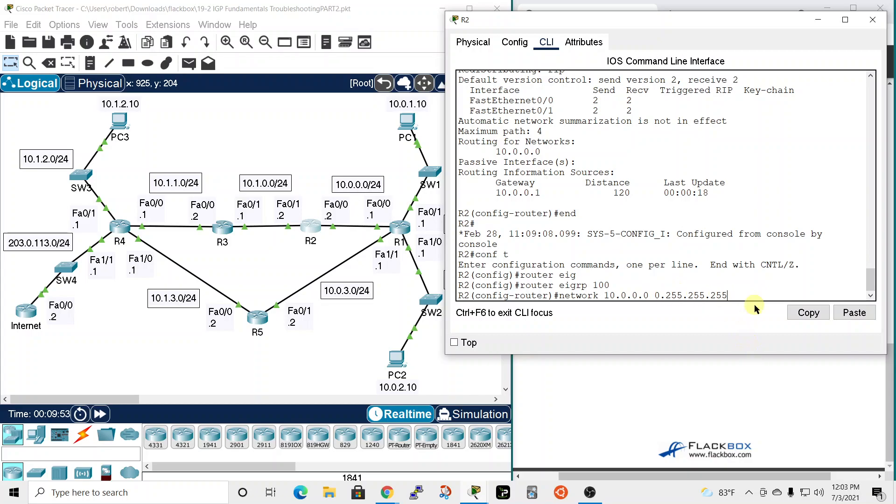
key(Return)
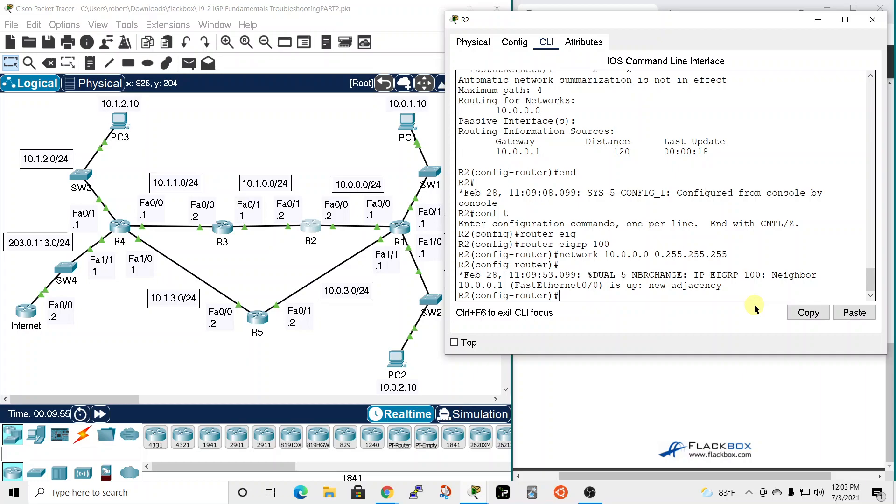
Disable automatic summarization in R2's EIGRP 100 process with "no auto-summary".
text(no aut)
key(Tab)
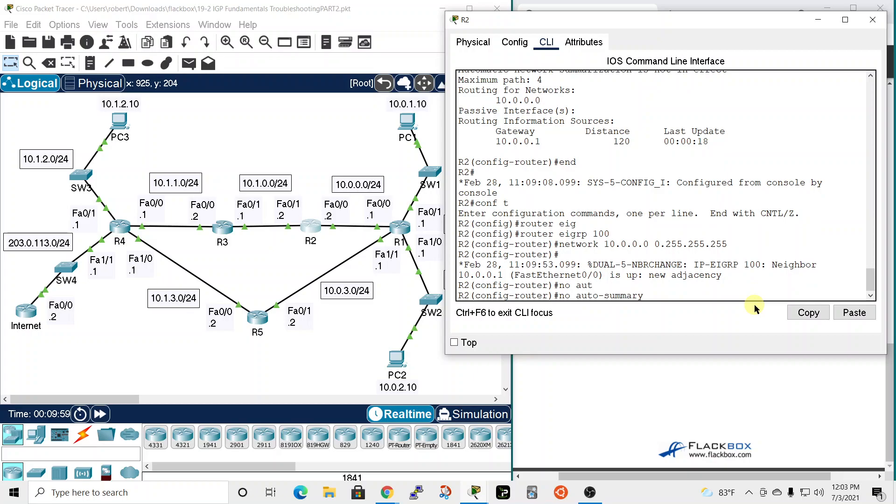
key(Return)
Run "do sho ip protocols" on R2 again, check the EIGRP network and information source entries, and quit the output.
text(do s)
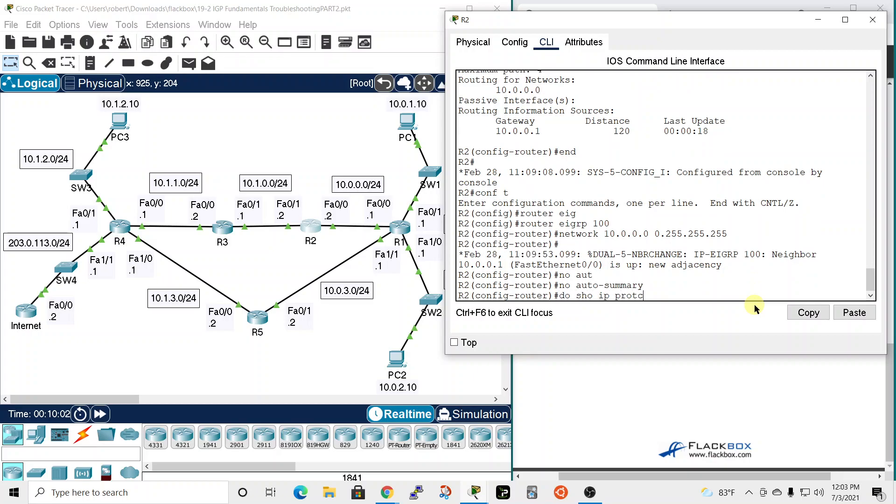
text(ho ip protol)
text(ols)
key(Return)
key(space)
scroll(612, 146, up, 10)
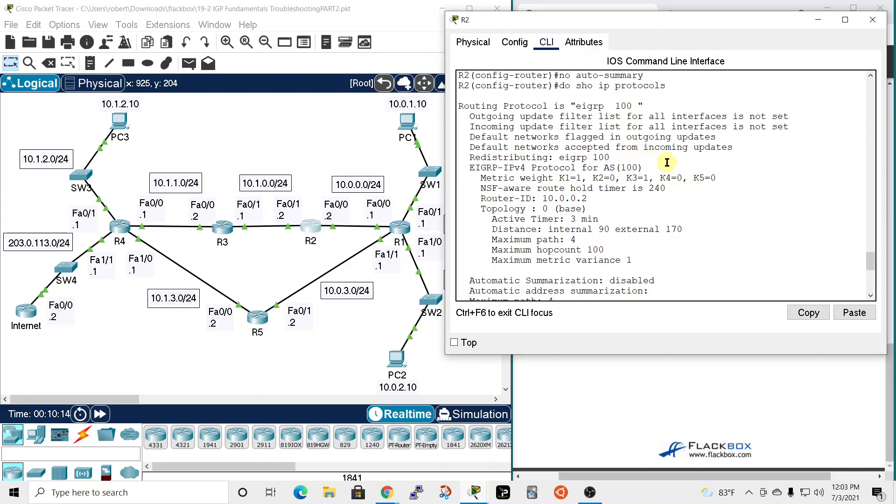
scroll(599, 200, down, 3)
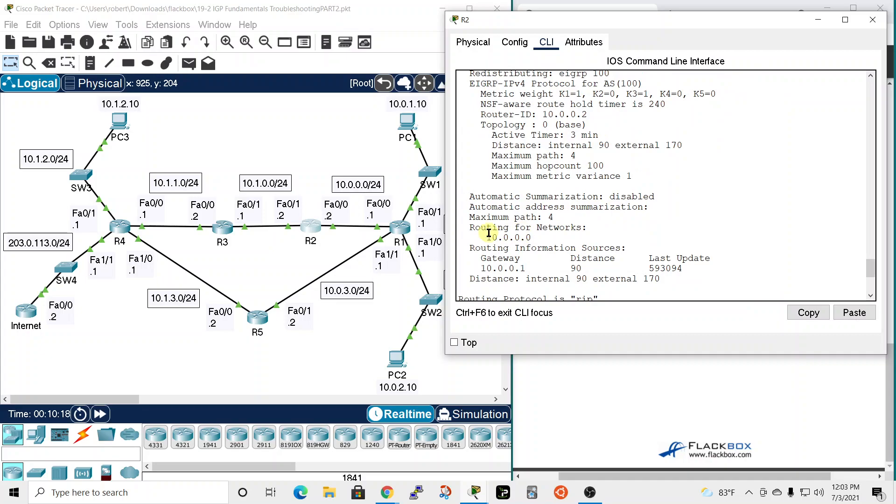
scroll(645, 223, down, 3)
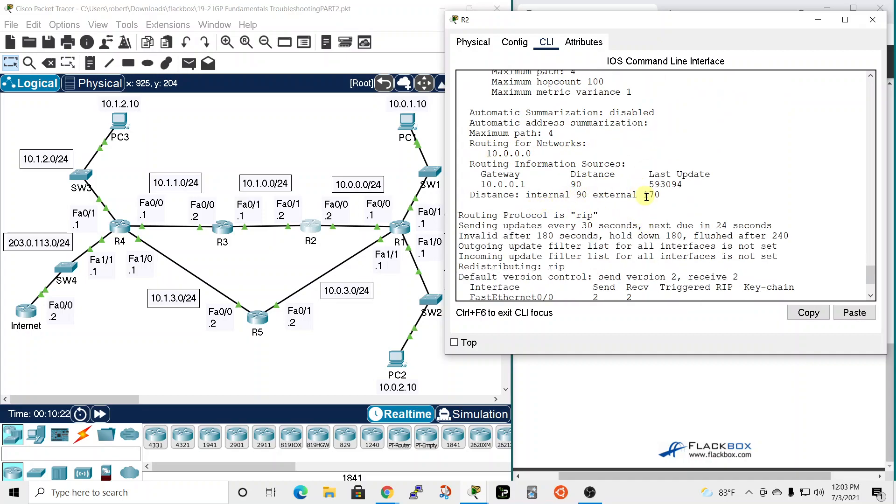
scroll(649, 205, up, 3)
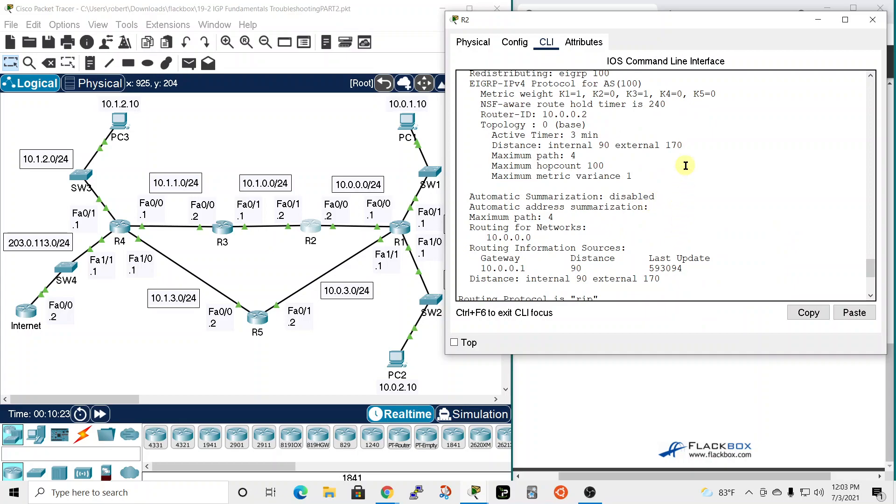
scroll(560, 280, down, 6)
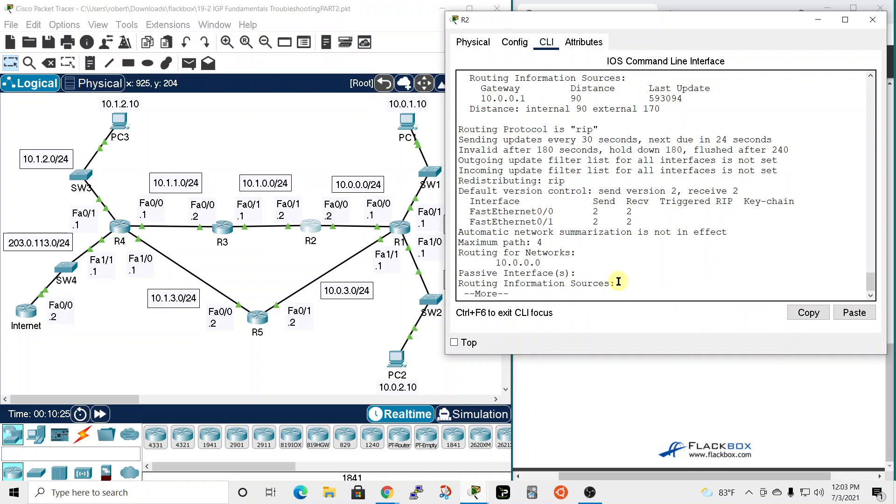
key(q)
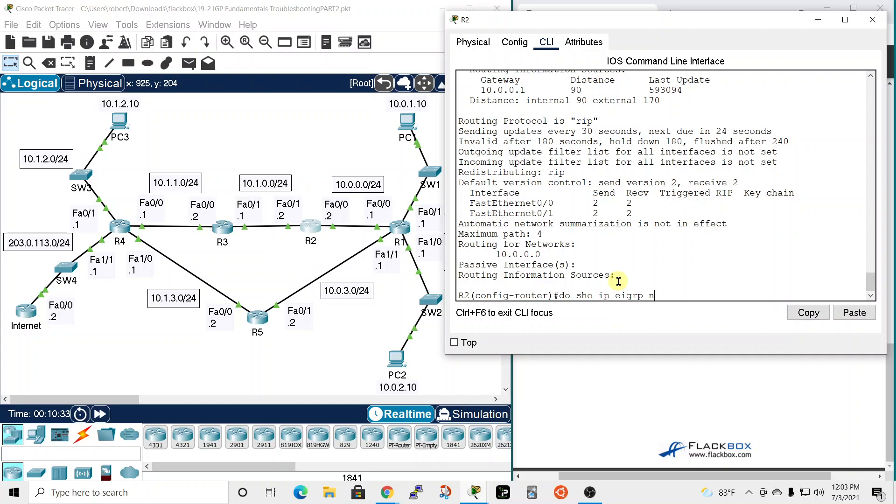
List R2's EIGRP neighbors with "do sho ip eigrp neighbors".
text(ghb)
key(BackSpace)
key(BackSpace)
text(hbors)
key(Return)
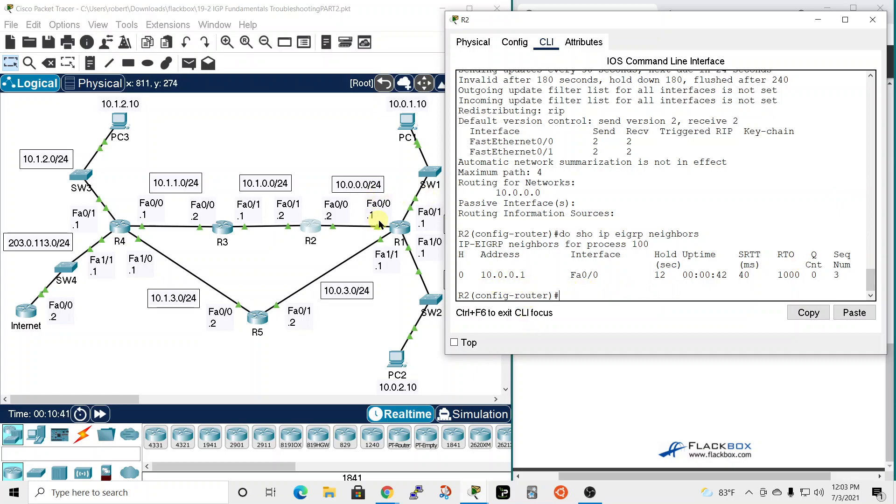
Close R2's window, open R3's command line interface, and widen its window.
drag(759, 19, 751, 23)
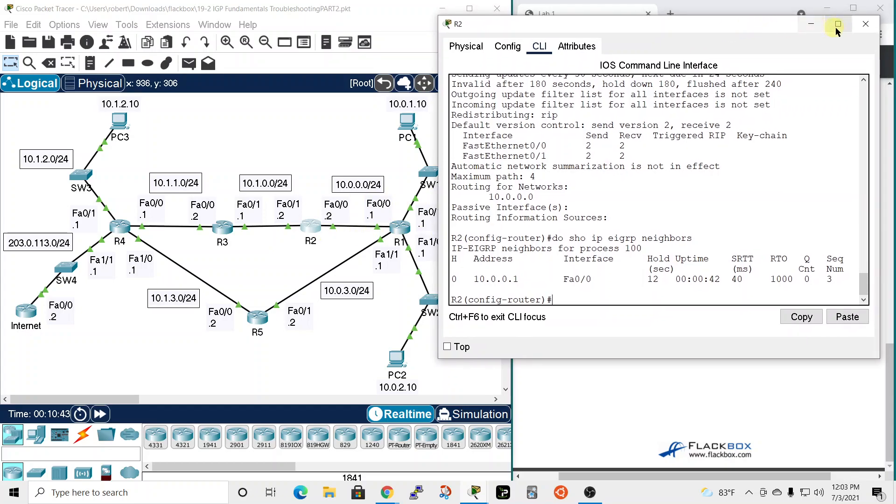
click(863, 31)
click(224, 229)
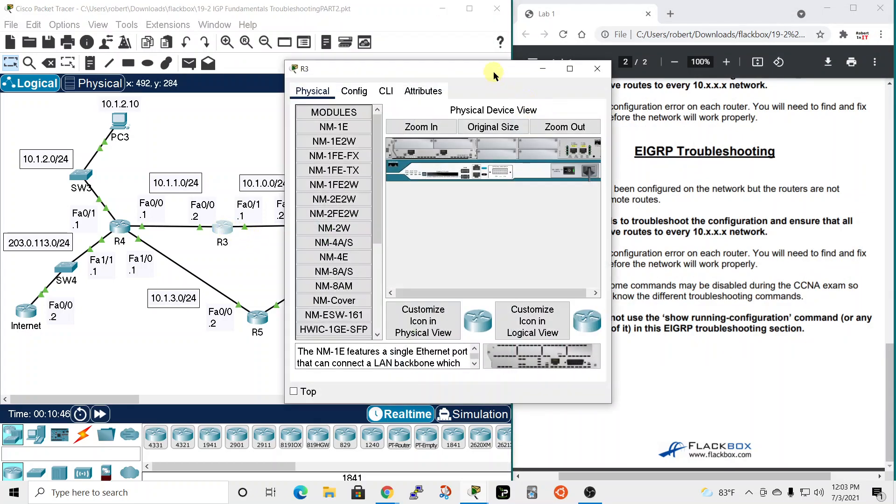
drag(493, 70, 555, 33)
click(457, 60)
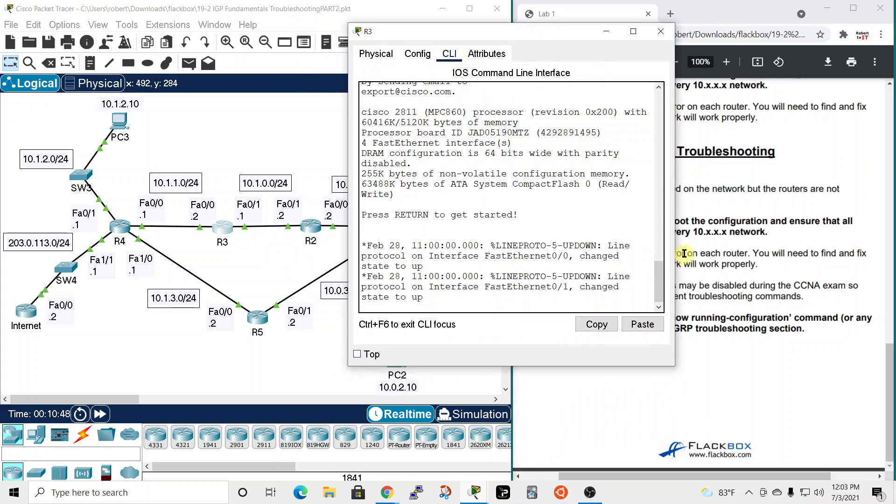
drag(675, 243, 808, 249)
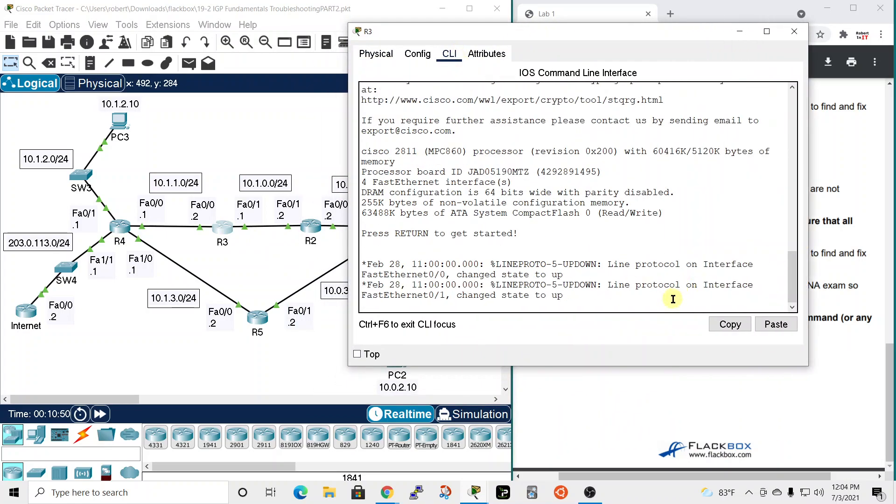
Start the console session on R3 and display its IP routing table.
key(Return)
text(d)
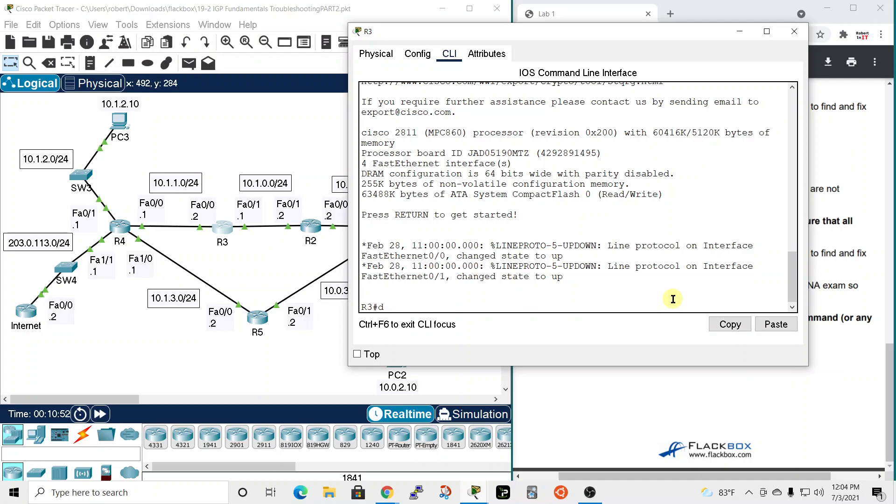
text(o s ip route)
key(Return)
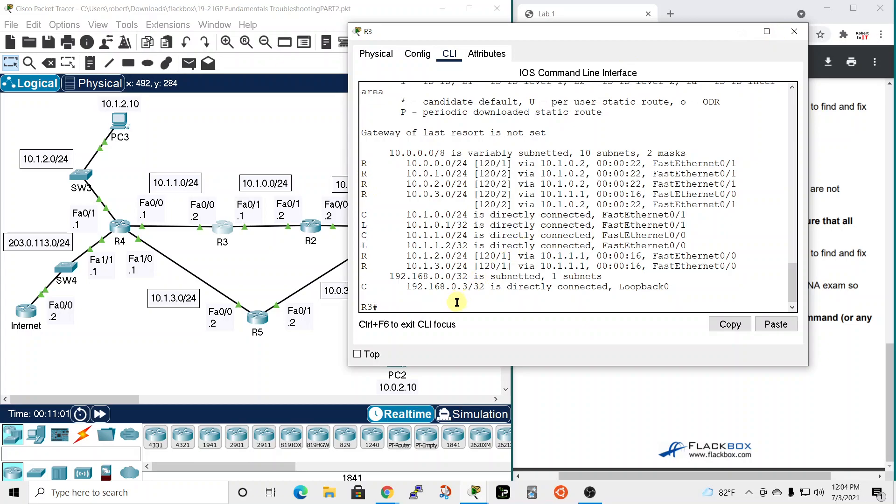
Run "sho ip protocols" on R3 and examine the EIGRP autonomous system number, summarization setting and network statement.
text(o ip protoco)
key(Return)
key(space)
scroll(527, 196, up, 8)
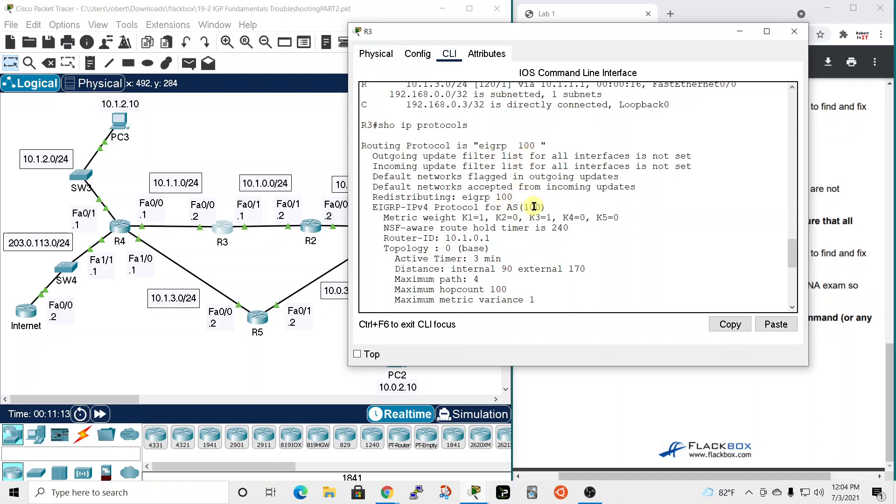
scroll(552, 207, down, 1)
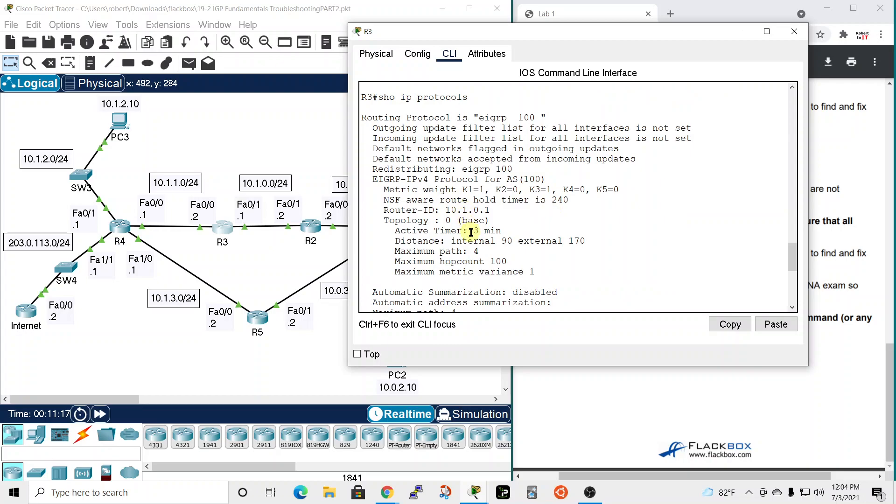
scroll(474, 238, down, 2)
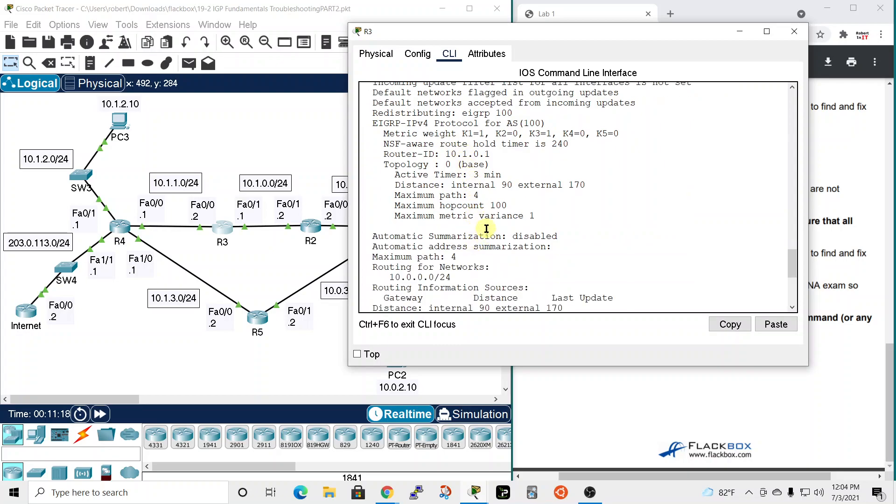
scroll(464, 245, down, 1)
scroll(464, 244, down, 1)
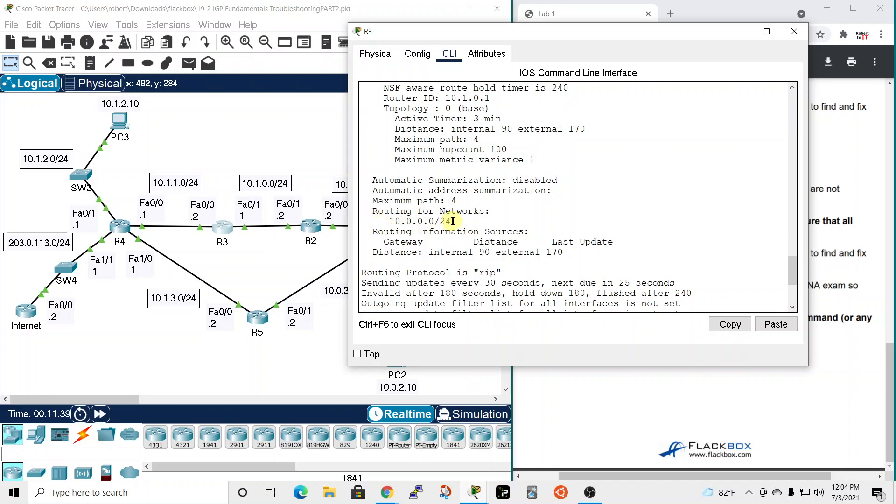
scroll(452, 221, down, 5)
scroll(441, 273, down, 1)
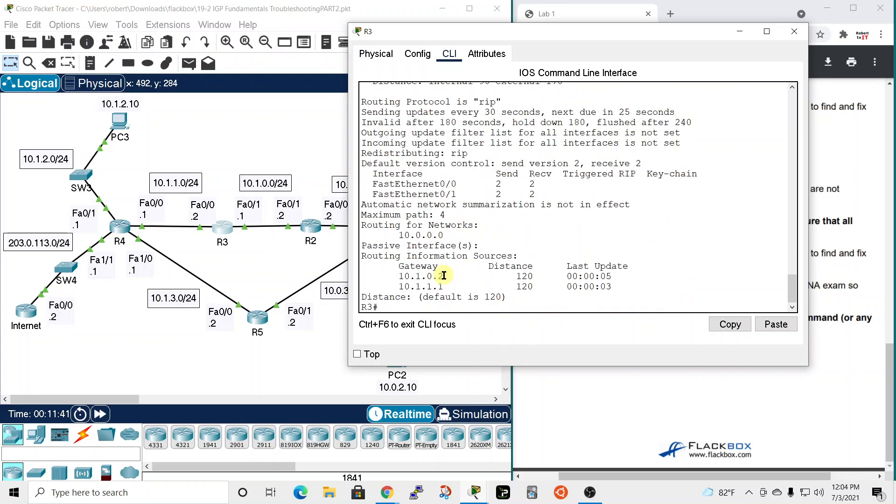
Enter global configuration mode on R3 and open router configuration for EIGRP autonomous system 100.
text(onf t)
key(Return)
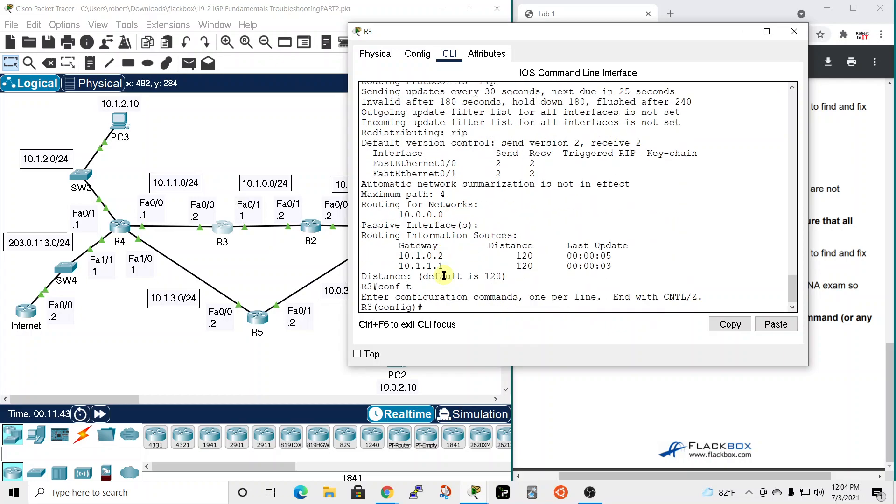
text(route)
key(Tab)
text(ei)
key(Tab)
text(100)
key(Return)
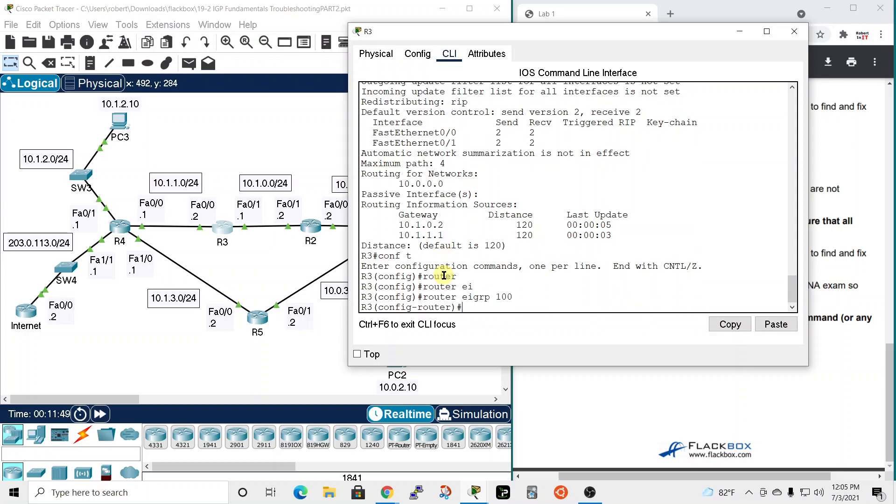
Replace R3's EIGRP network statement 10.0.0.0 0.0.0.255 with "network 10.0.0.0 0.255.255.255".
text(no network 10.0.0.0)
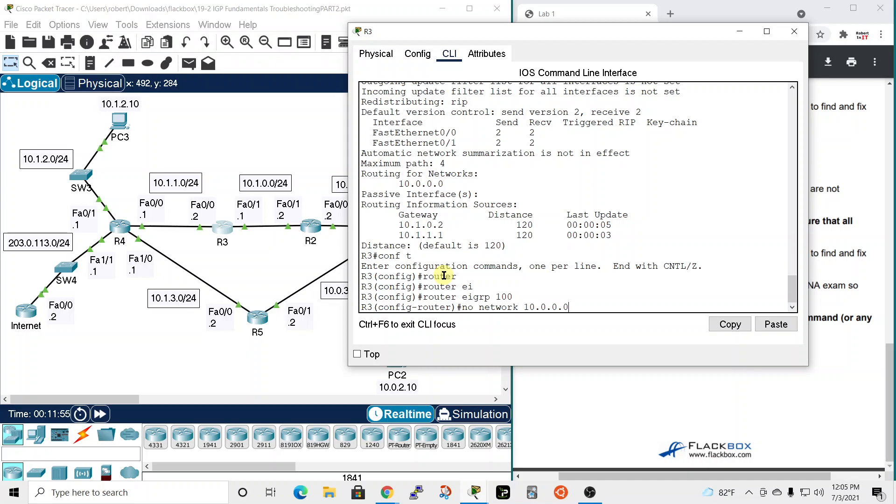
scroll(620, 145, up, 10)
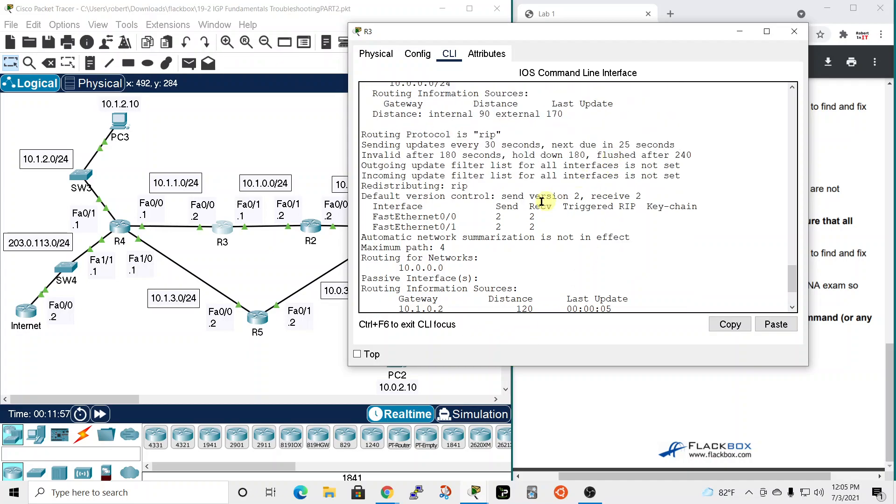
scroll(494, 208, up, 2)
scroll(504, 224, down, 2)
scroll(506, 231, down, 4)
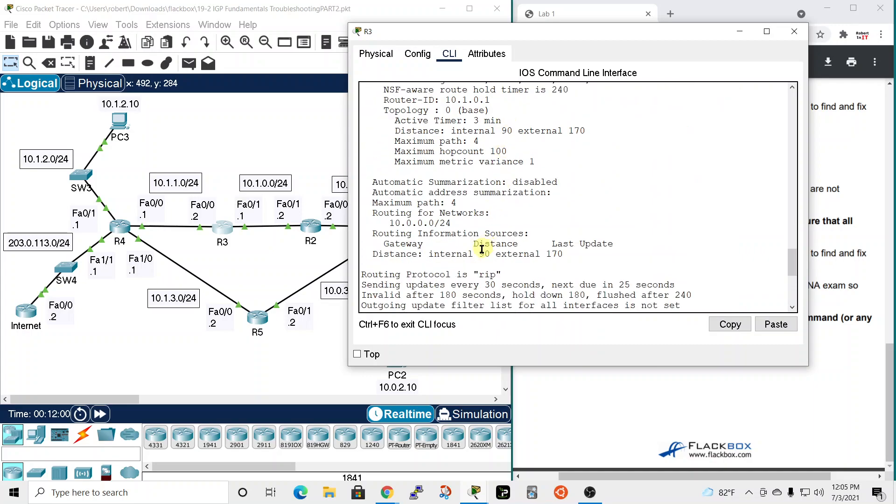
scroll(592, 262, down, 8)
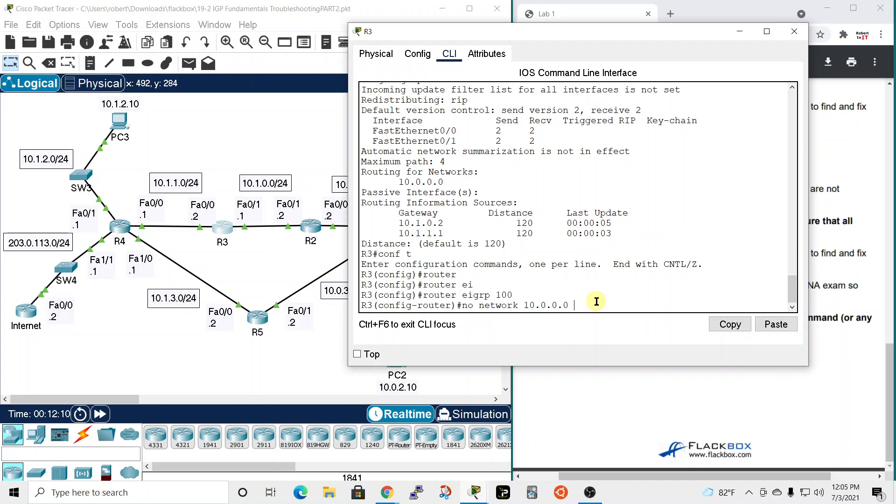
text(0.0.0.255)
key(Return)
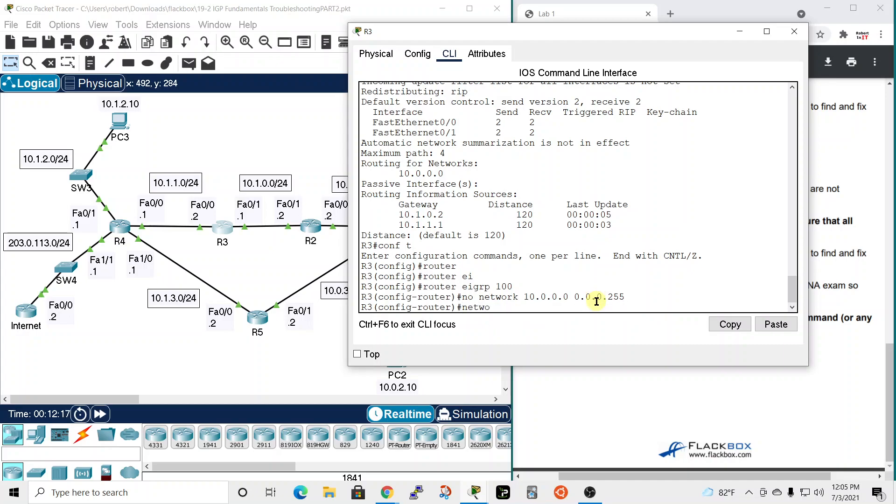
text(network 10.0.0.0 0.255.255.255)
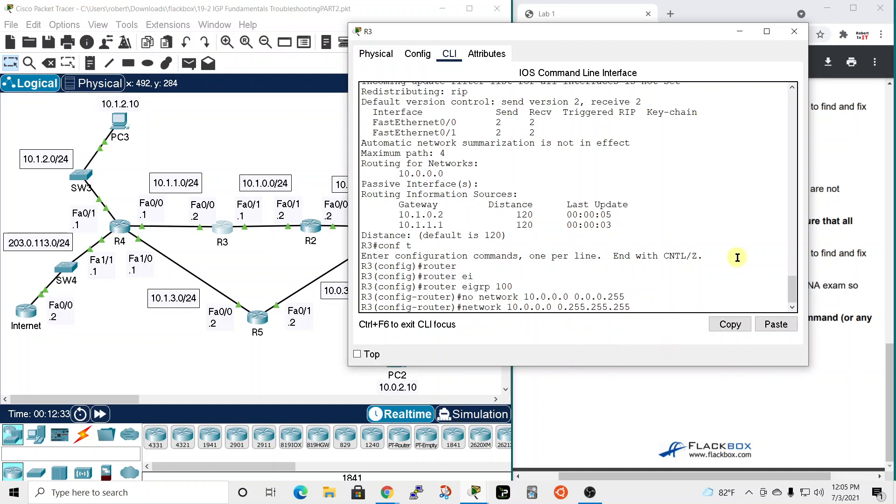
key(Return)
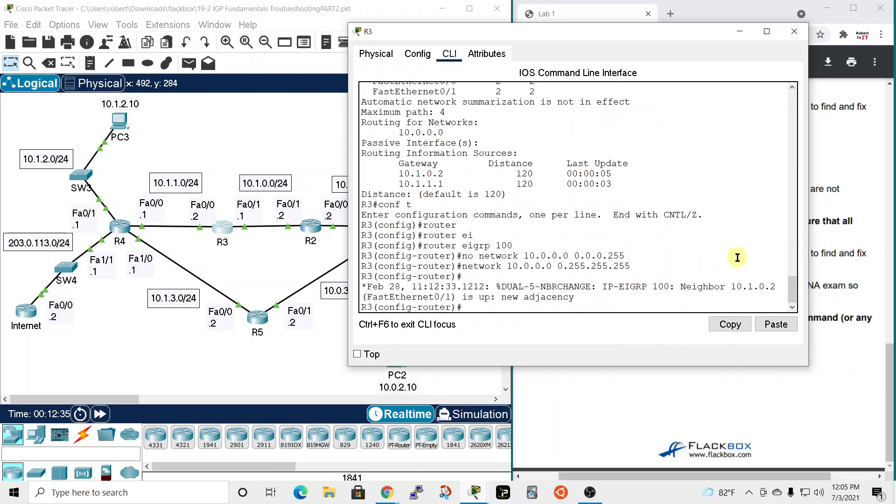
Run "do sho ip protocols" on R3, examine the EIGRP networks and information sources, and quit the paged output.
text(do sho ip protocol)
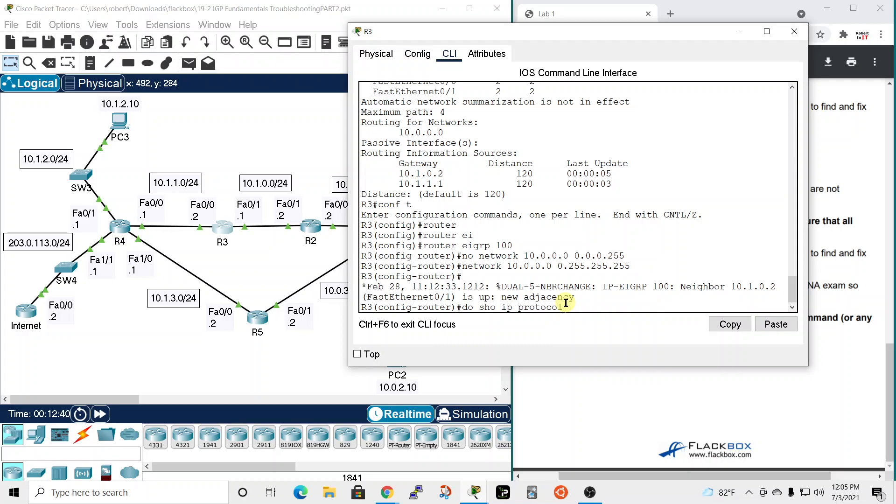
key(Return)
scroll(552, 145, up, 10)
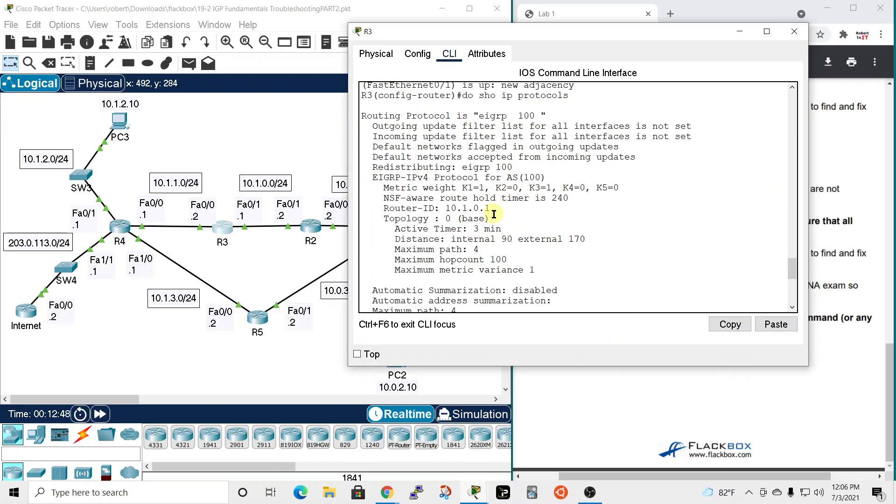
scroll(471, 237, down, 2)
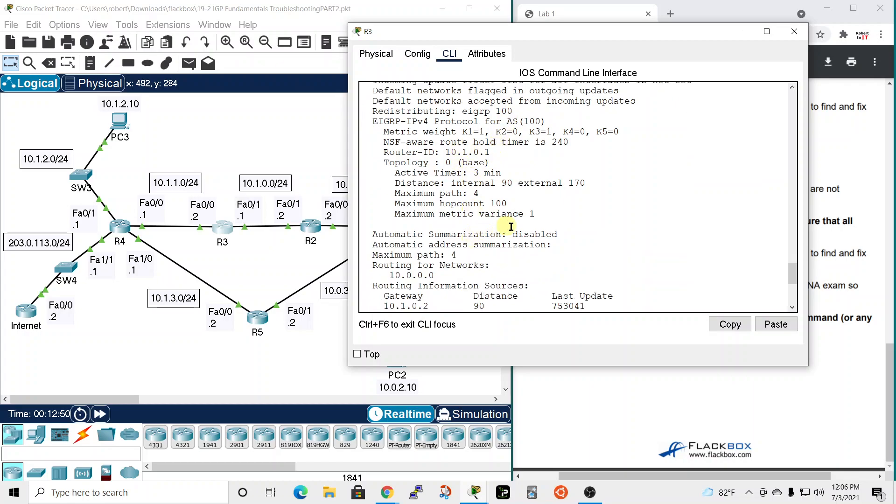
scroll(455, 257, down, 1)
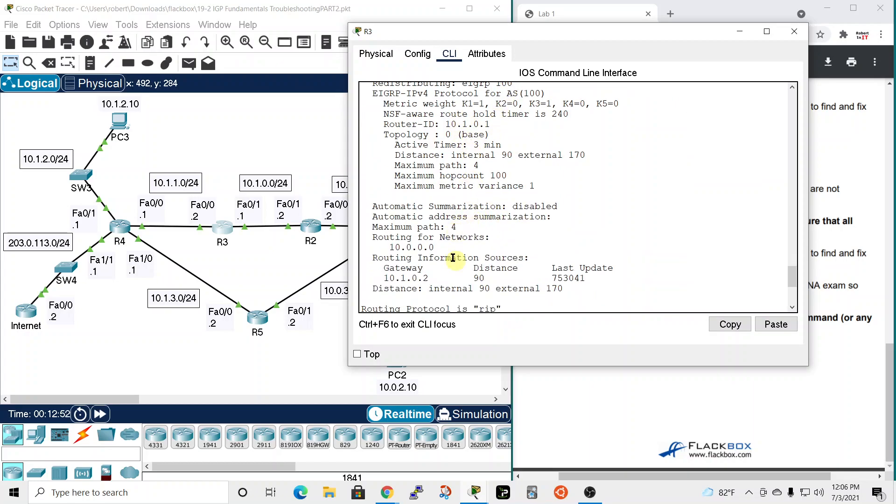
scroll(447, 247, down, 6)
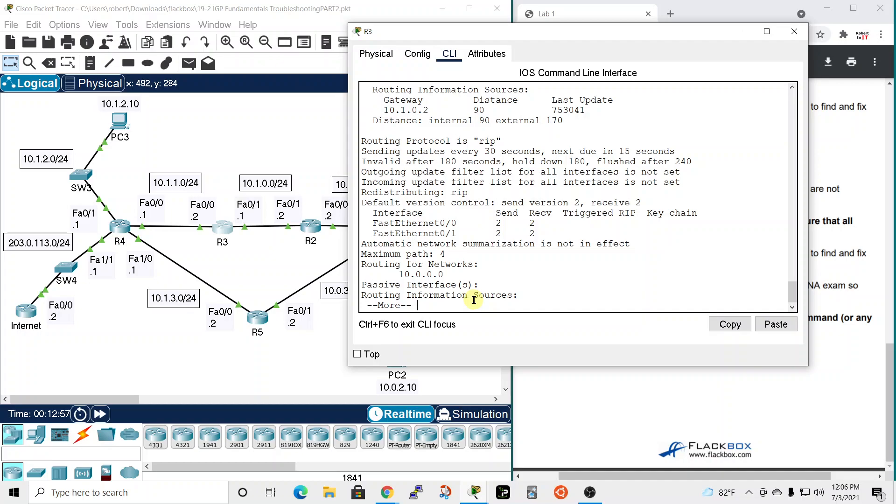
text(q)
List R3's EIGRP neighbors with "do sho ip eigrp neighbors".
text(do sho)
text( ip eig)
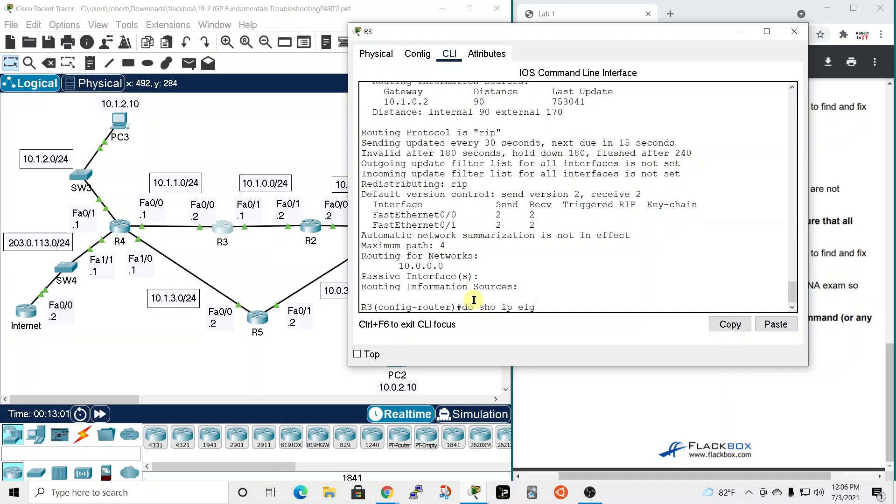
text(rp neighbors)
key(Return)
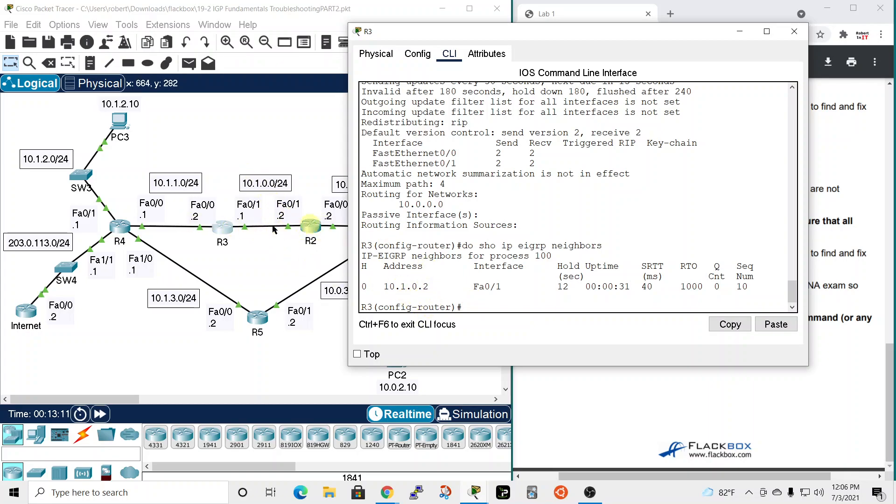
Close R3's window, open R4's command line interface, start its console session, and widen the window.
click(804, 32)
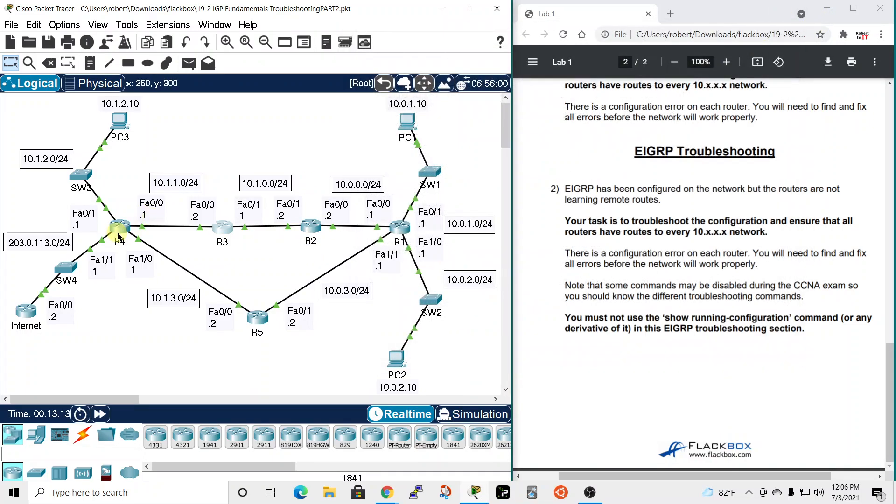
click(120, 226)
drag(512, 84, 634, 48)
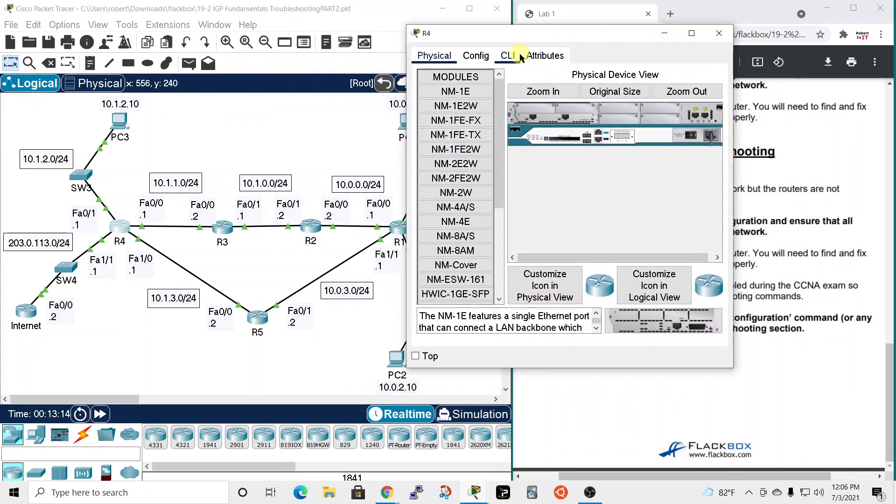
click(508, 55)
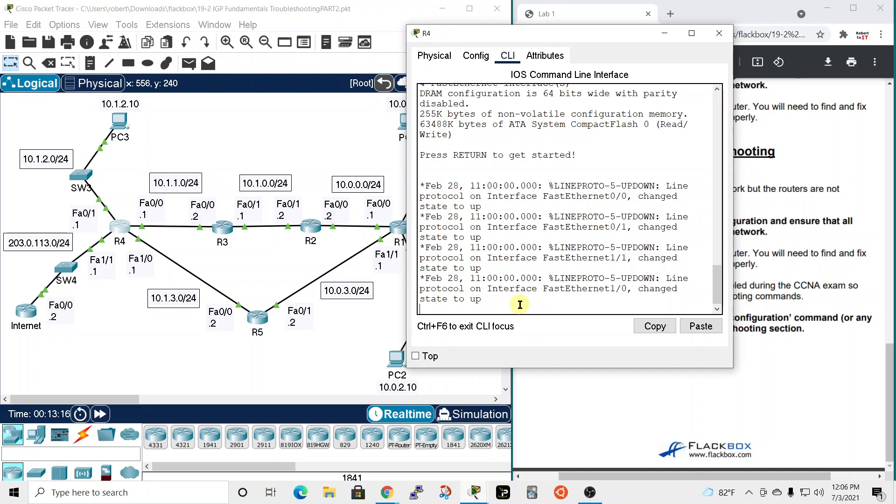
key(Return)
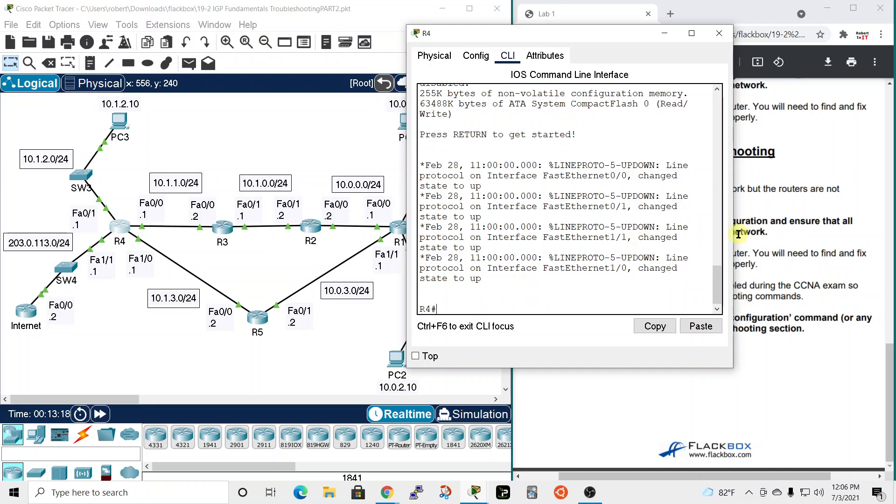
drag(733, 238, 834, 238)
Display R4's full IP routing table with "sho ip route".
text(sho ip routes)
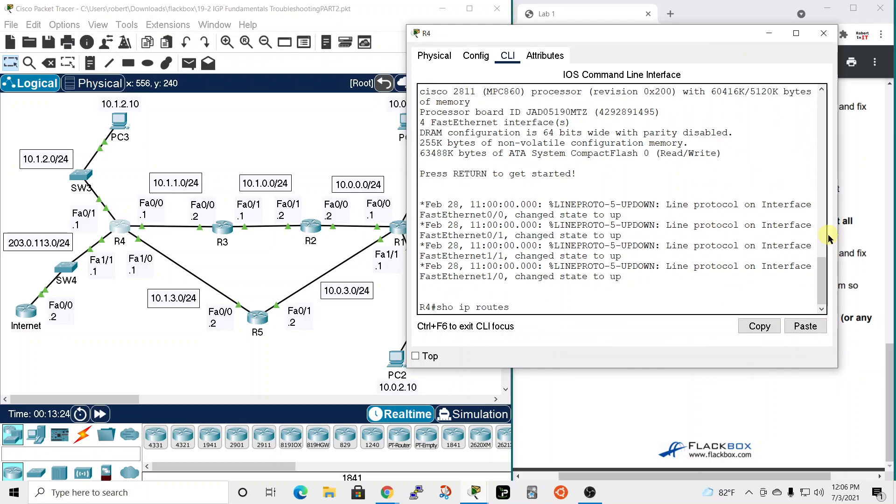
key(Return)
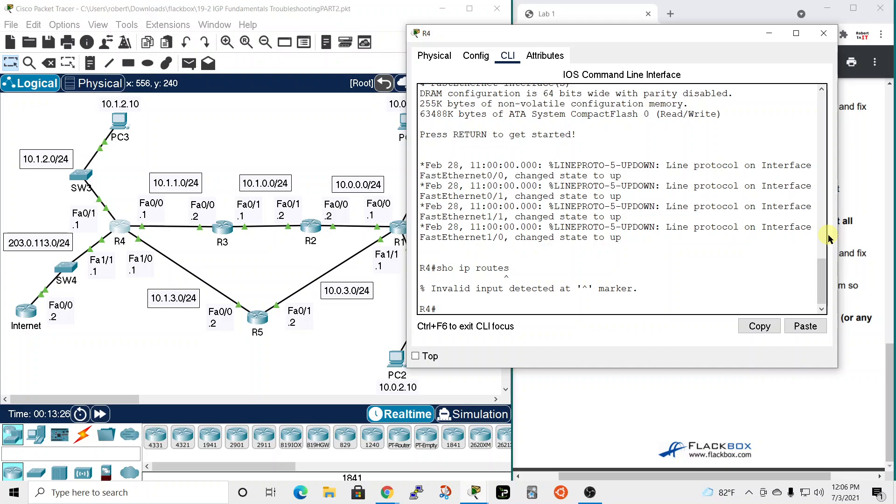
text(sho ip route)
key(Return)
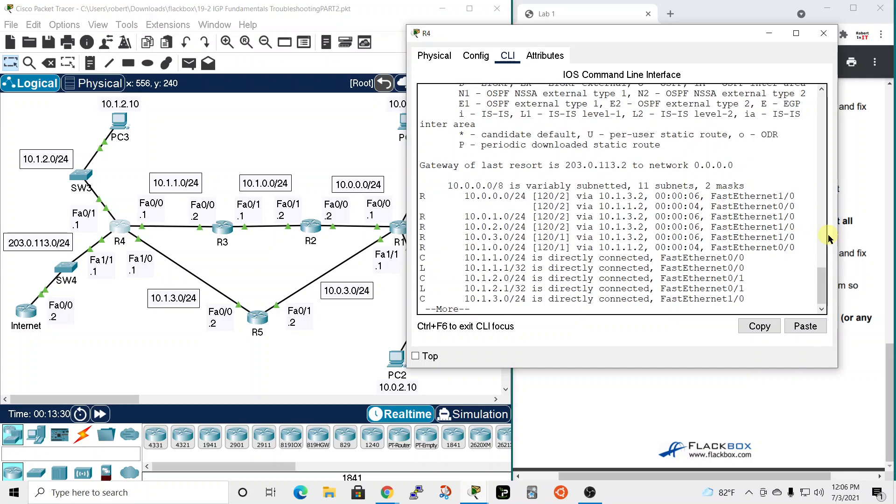
key(space)
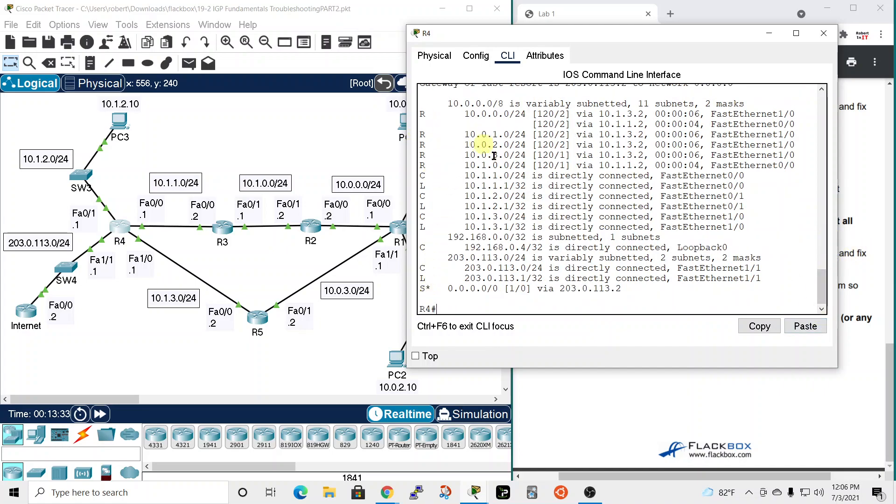
Run "sho ip protocols" on R4, examine the EIGRP AS number, summarization and networks being routed, and quit the paged output.
text(do sh)
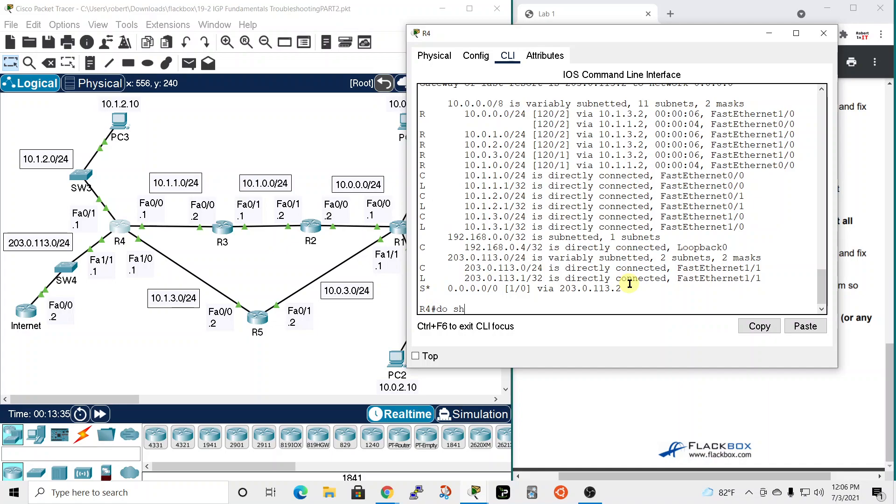
key(BackSpace)
text(sho ip protocols)
key(Return)
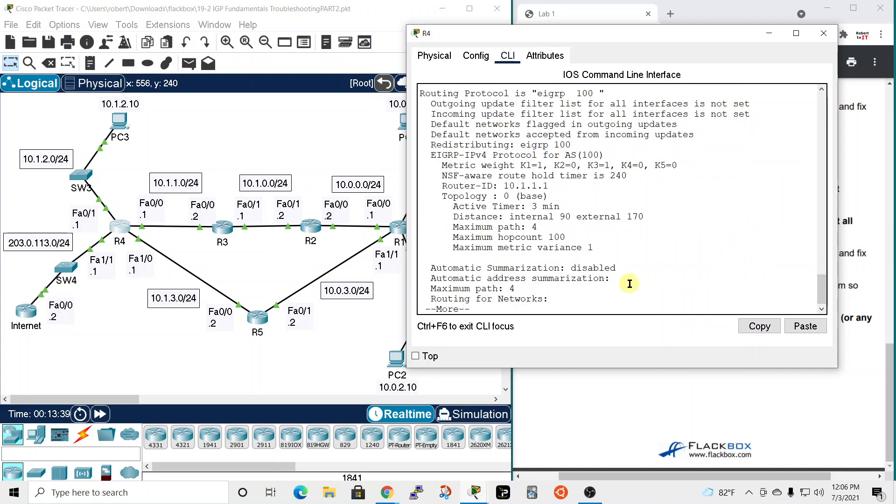
key(space)
scroll(642, 223, up, 8)
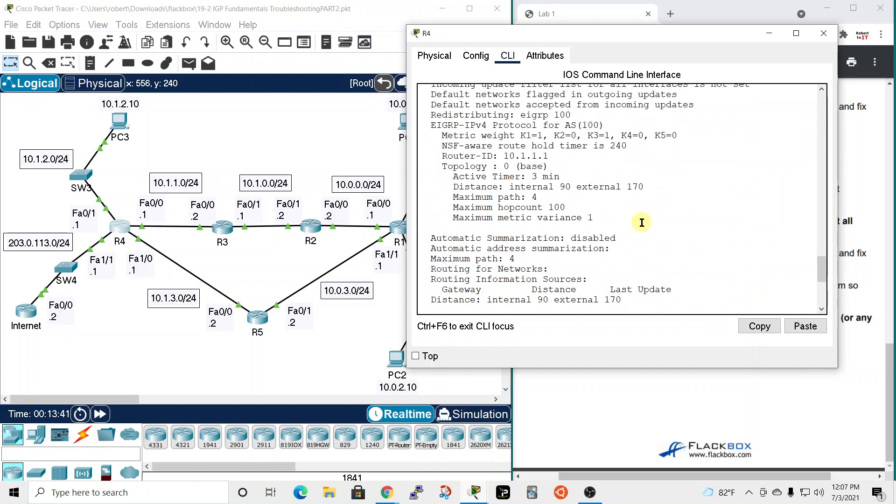
scroll(642, 223, up, 1)
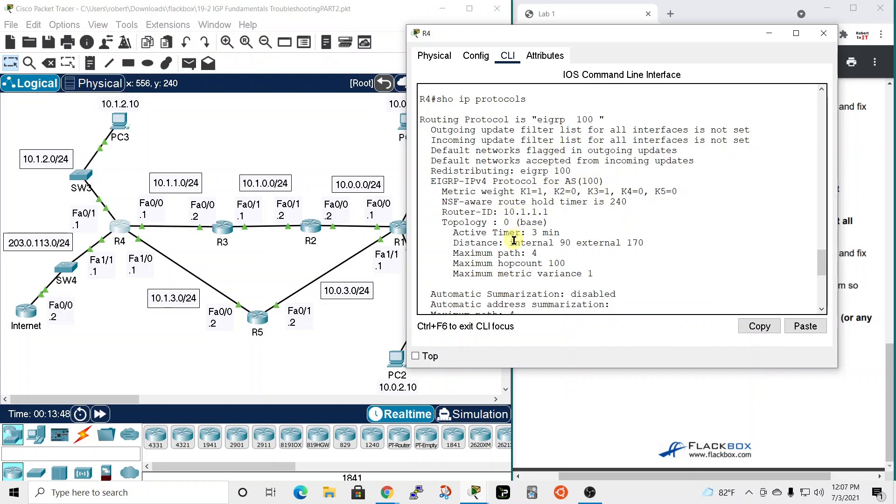
scroll(513, 245, down, 1)
scroll(513, 245, down, 1)
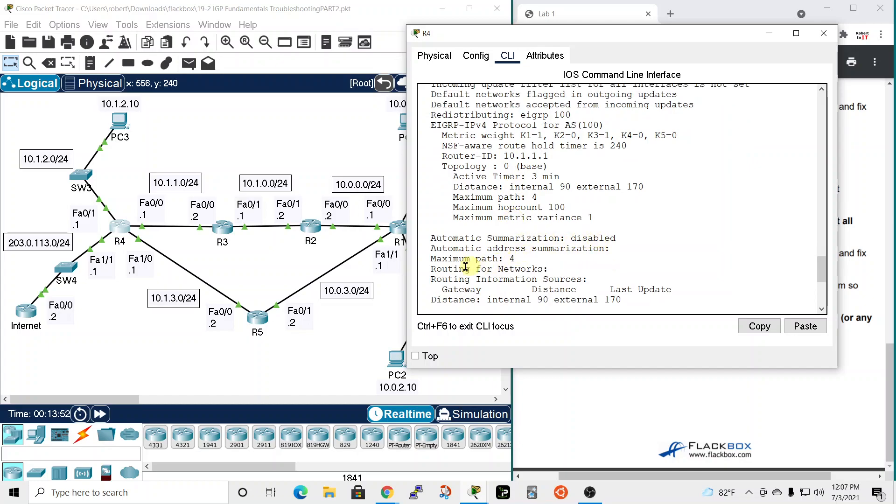
drag(432, 270, 583, 269)
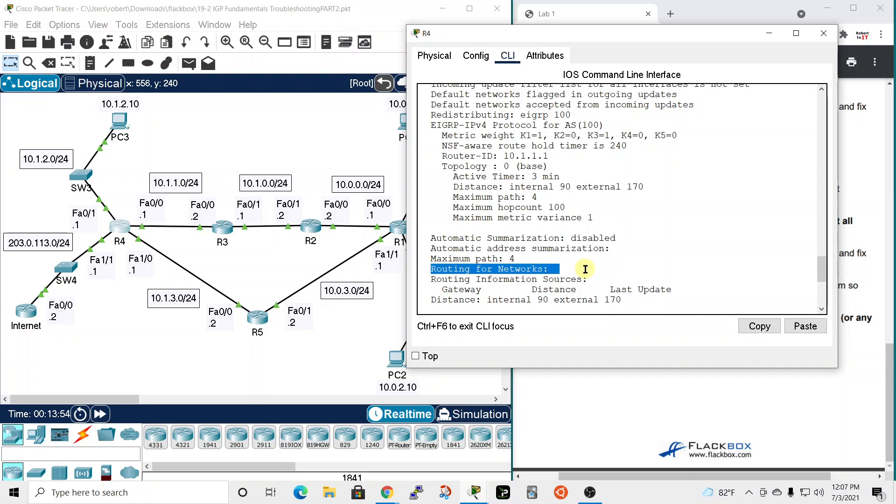
scroll(585, 269, down, 6)
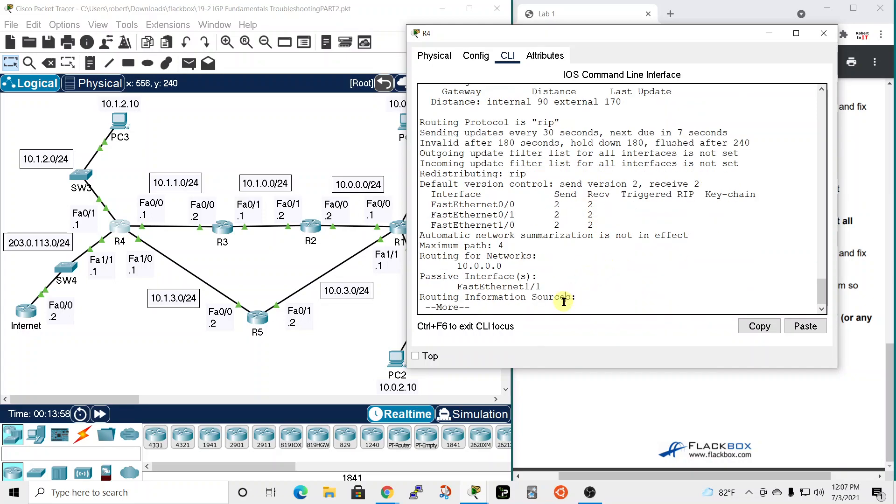
text(q)
Enter configuration mode for EIGRP 100 on R4 and add the statement "network 10.0.0.0 0.255.255.255".
text(conf t)
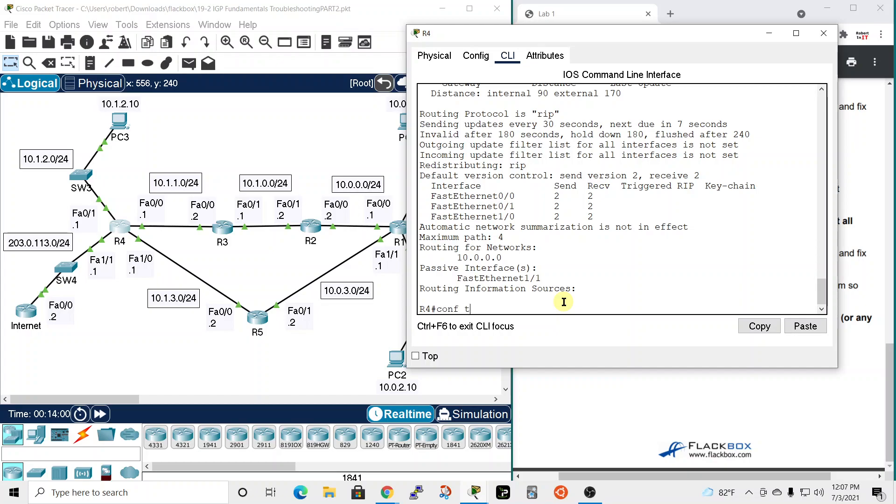
key(Return)
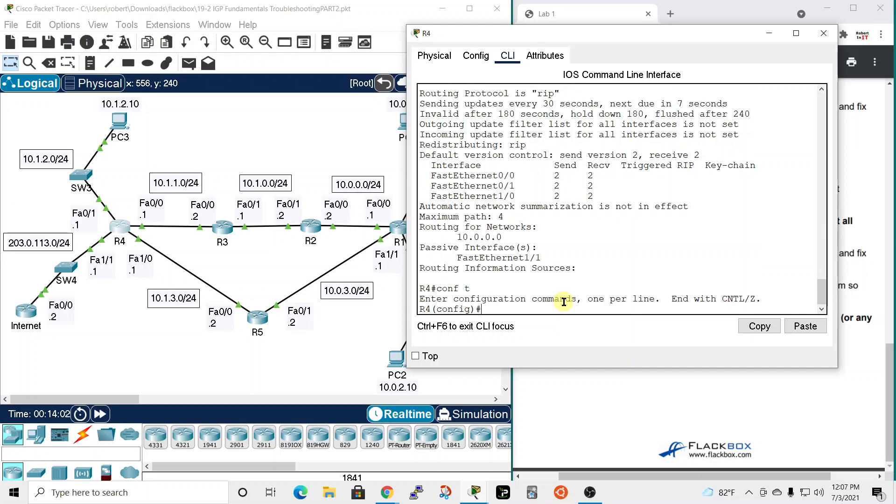
text(rout)
key(Tab)
text(e)
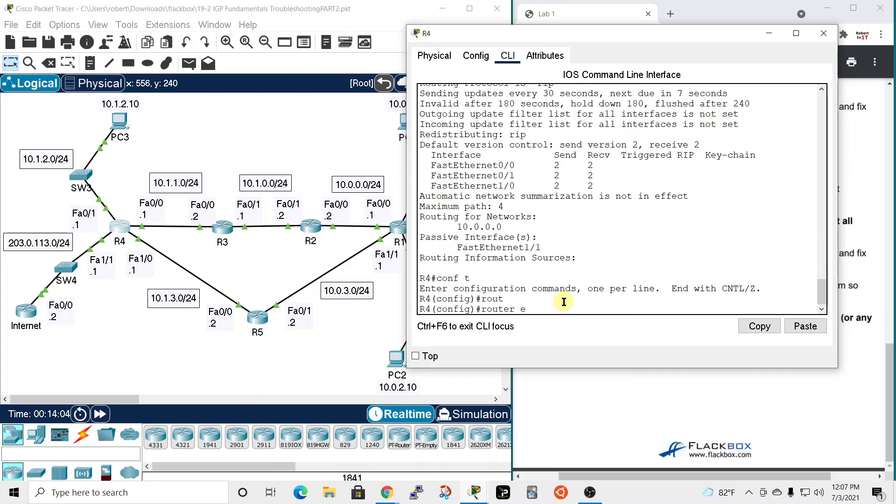
text(i)
key(Tab)
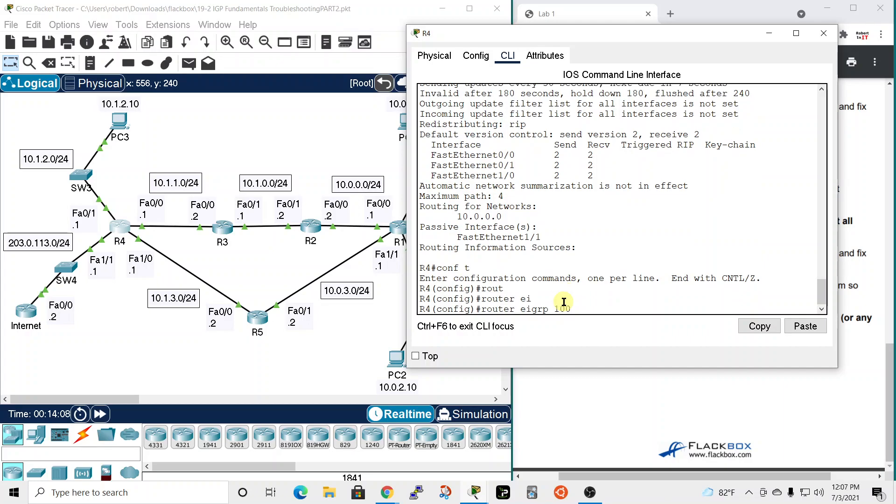
key(Return)
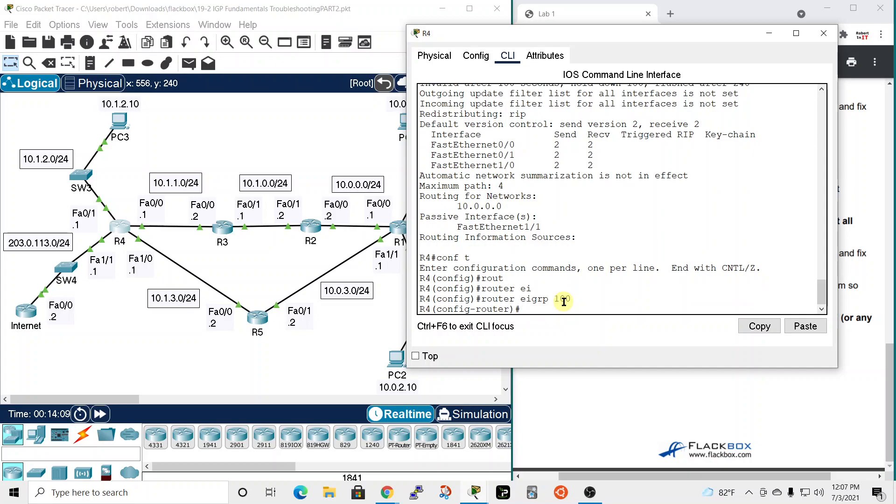
text(netw)
key(BackSpace)
text(tw)
text(0.255.255.255)
key(Return)
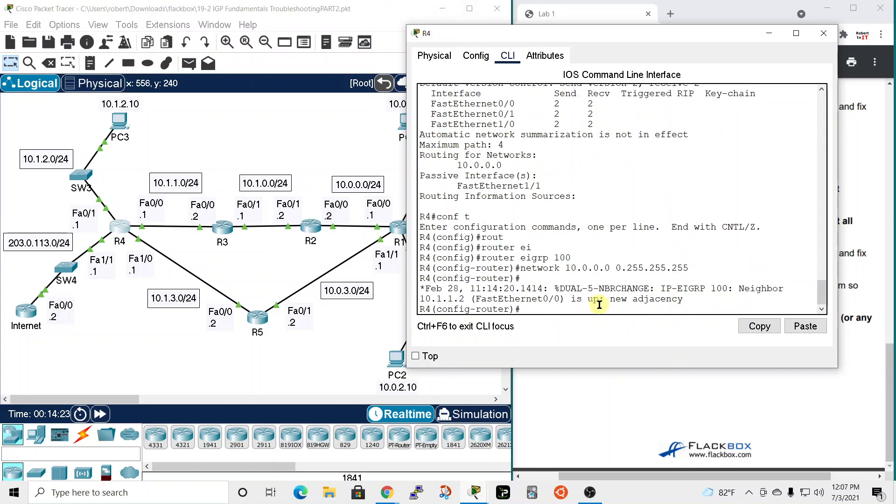
Disable automatic summarization for R4's EIGRP 100 process with "no auto-summary".
text(no au)
key(Tab)
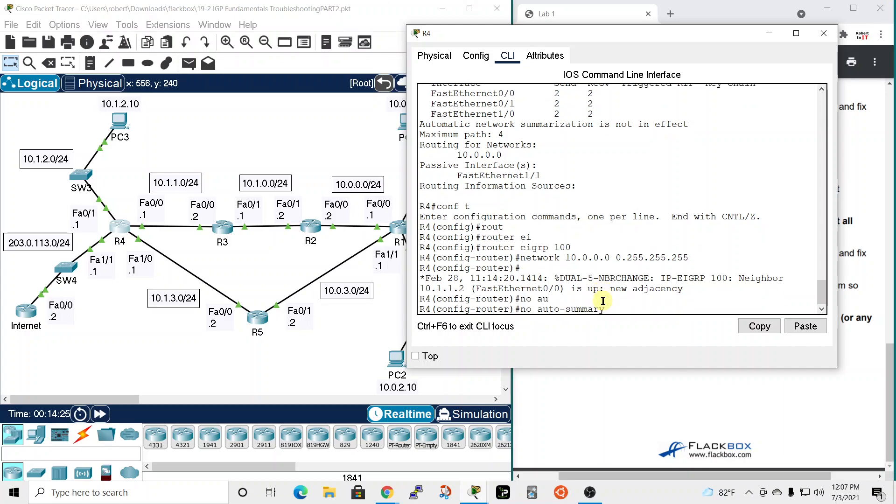
key(Return)
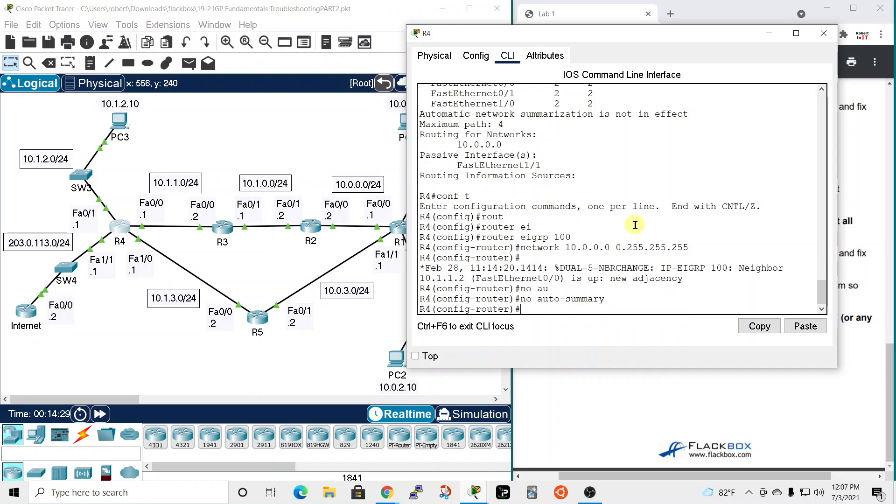
Display R4's IP routing table from configuration mode with "do sho ip route" and close R4's window.
text(do sho ip route)
key(Return)
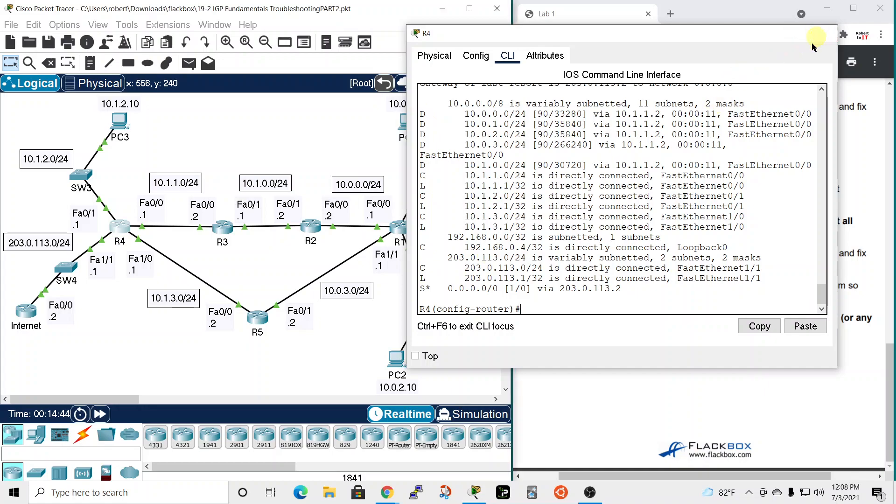
click(817, 35)
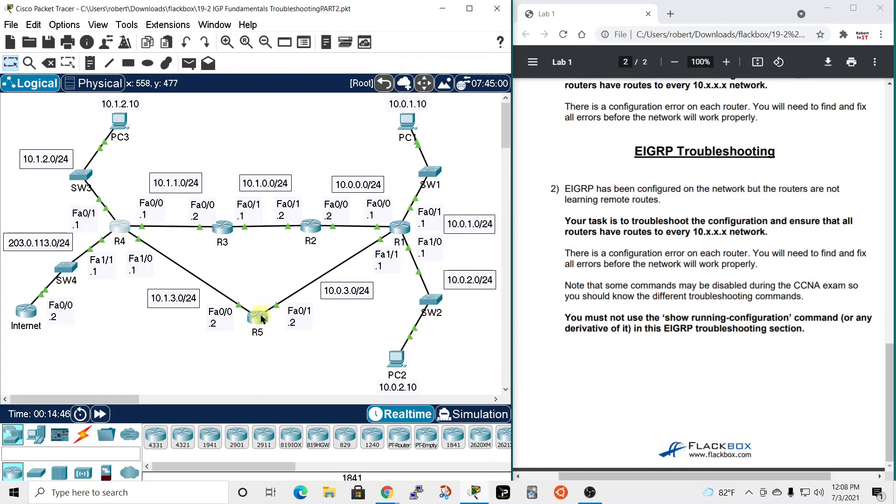
Open R5's command line interface, move and widen its window, and start the console session.
click(258, 317)
click(395, 91)
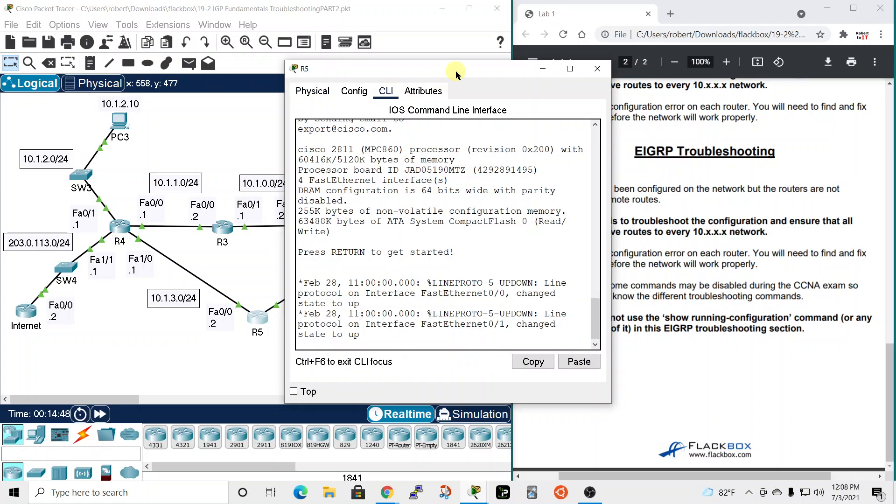
drag(452, 69, 542, 5)
drag(701, 99, 825, 100)
key(Return)
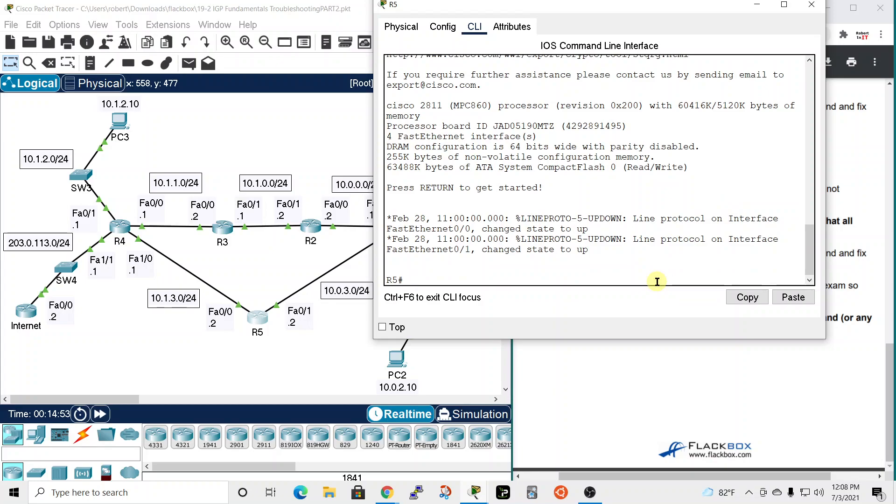
Display R5's full IP routing table with "sh ip route".
text(sh ip route)
key(Return)
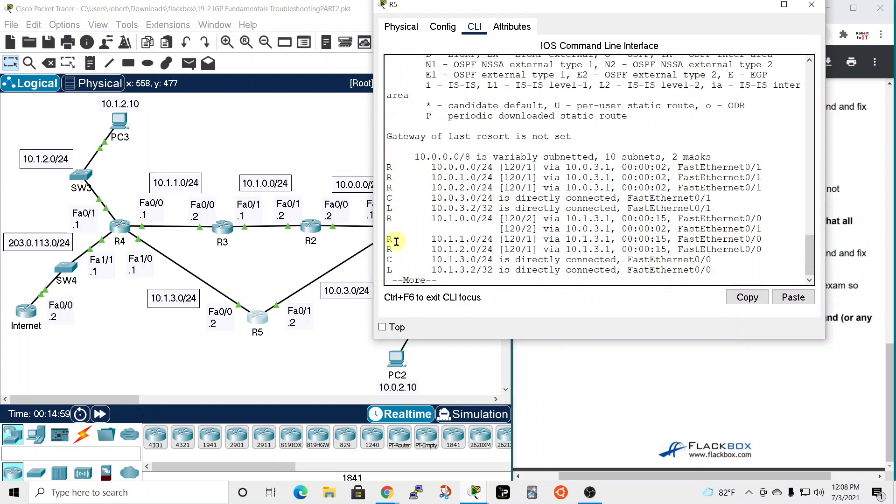
key(space)
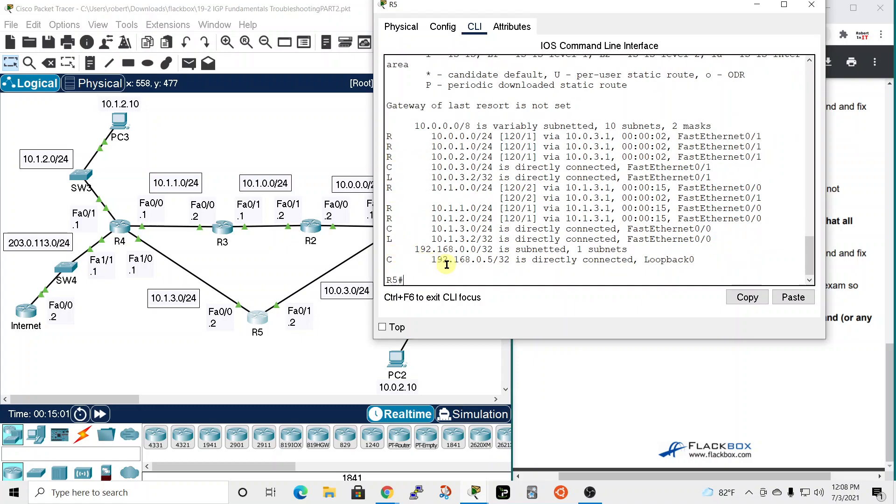
Run "sho ip protocols" on R5 and examine the EIGRP AS number, automatic summarization and networks being routed through to the end of the output.
text(sho ip prop)
text(ocols)
key(Return)
scroll(560, 159, down, 3)
scroll(561, 168, up, 3)
scroll(561, 168, up, 1)
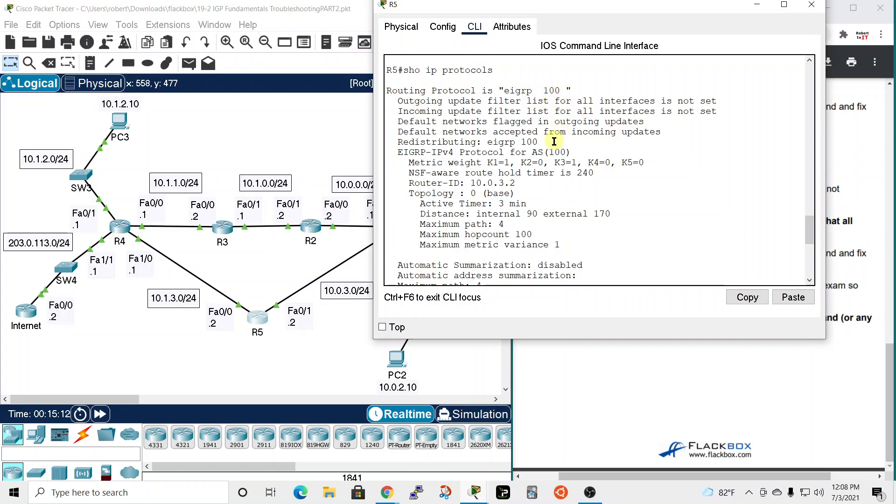
drag(532, 152, 577, 154)
scroll(576, 154, down, 1)
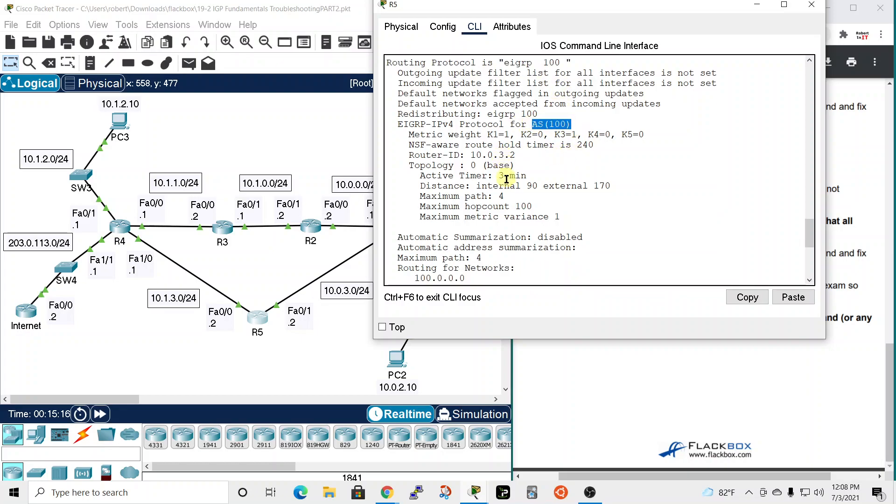
scroll(506, 176, down, 2)
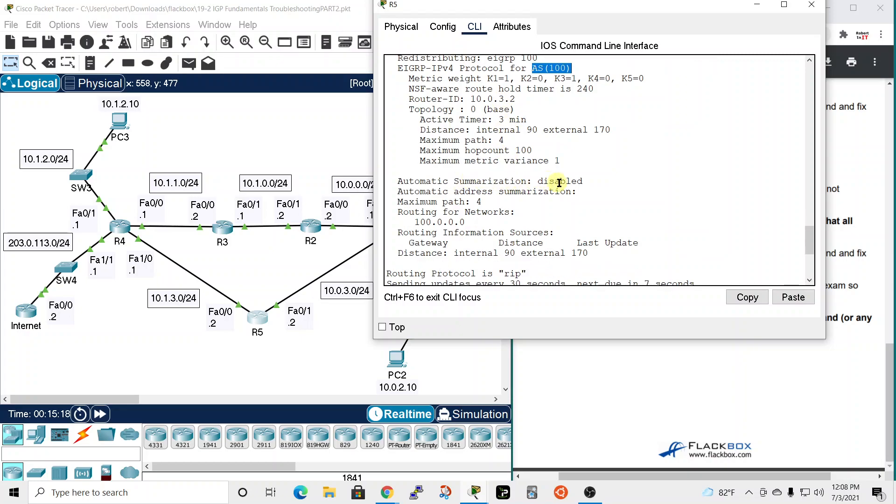
drag(419, 224, 474, 224)
click(475, 223)
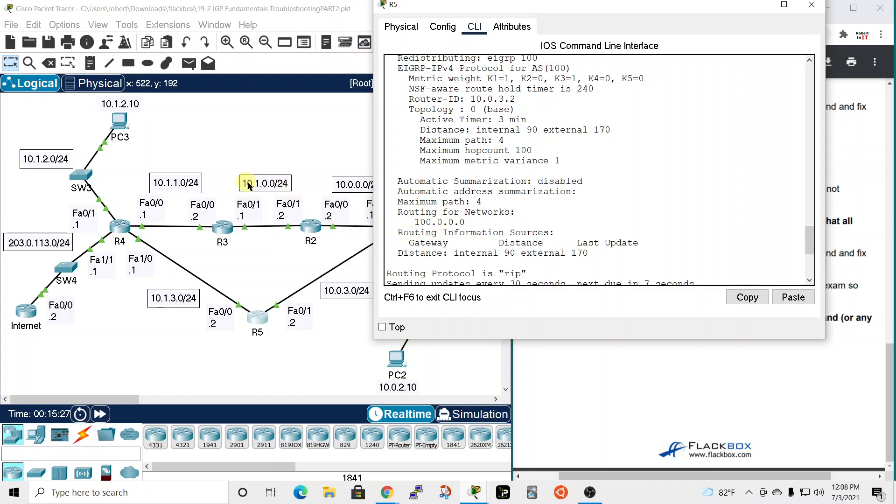
scroll(609, 241, down, 5)
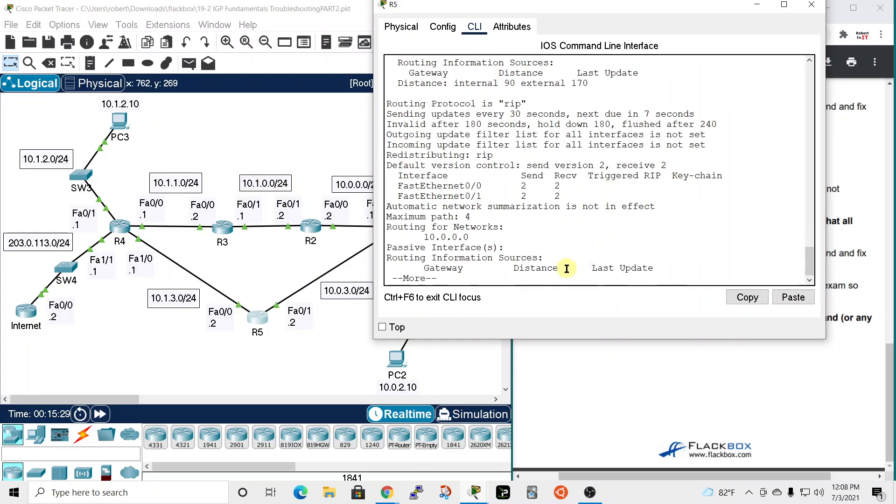
scroll(546, 233, up, 5)
scroll(545, 235, down, 5)
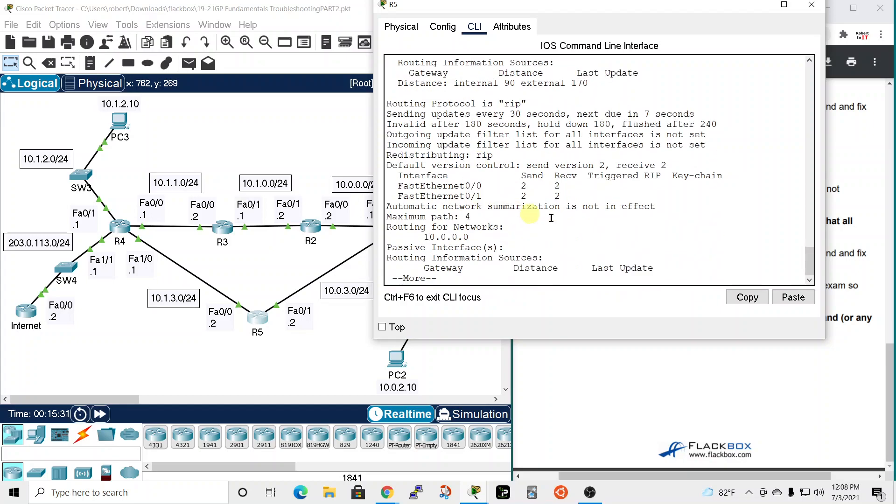
key(space)
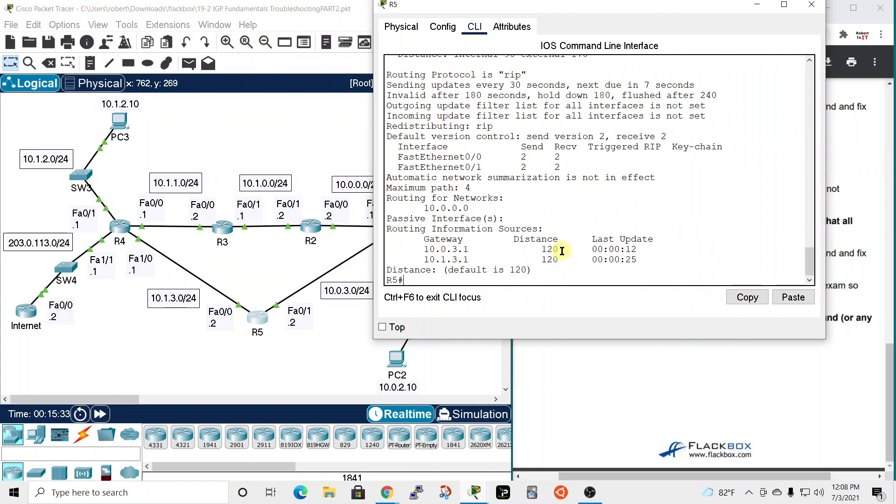
Enter configuration mode for EIGRP 100 on R5 and remove the wrong statement with "no network 100.0.0.0".
text(conf t)
key(Return)
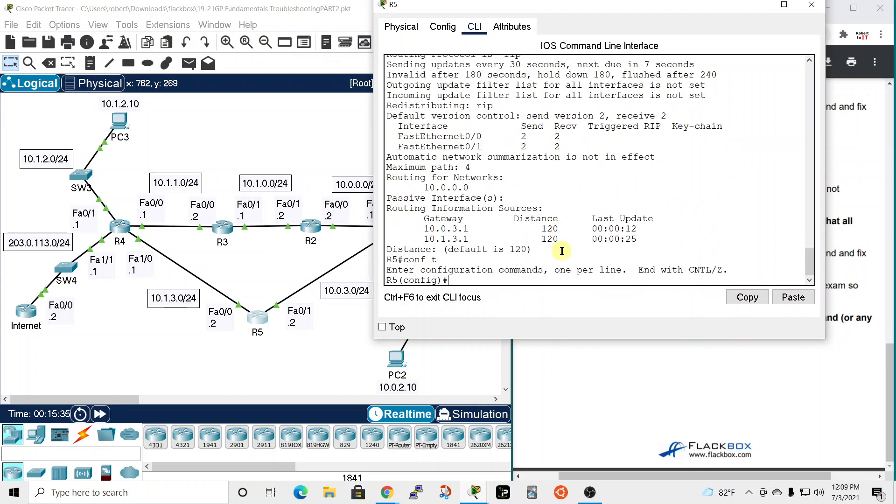
text(rout)
key(Tab)
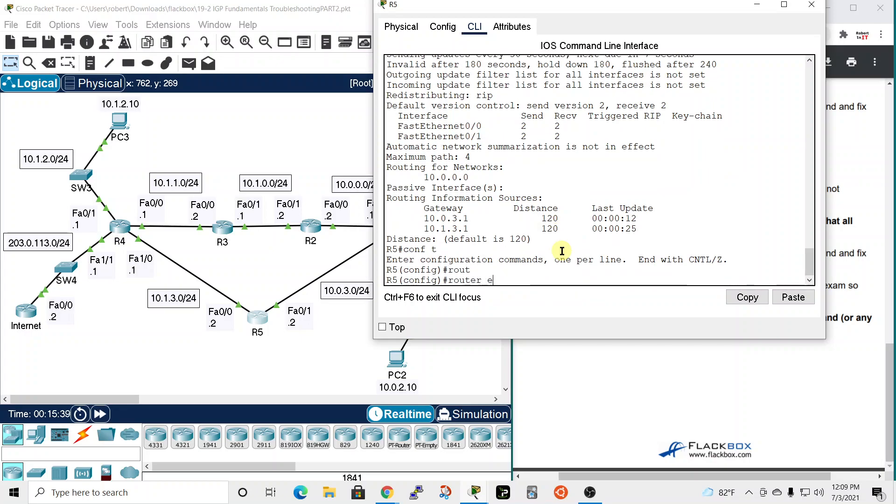
text(ei)
key(Tab)
text(100)
key(Return)
text(no)
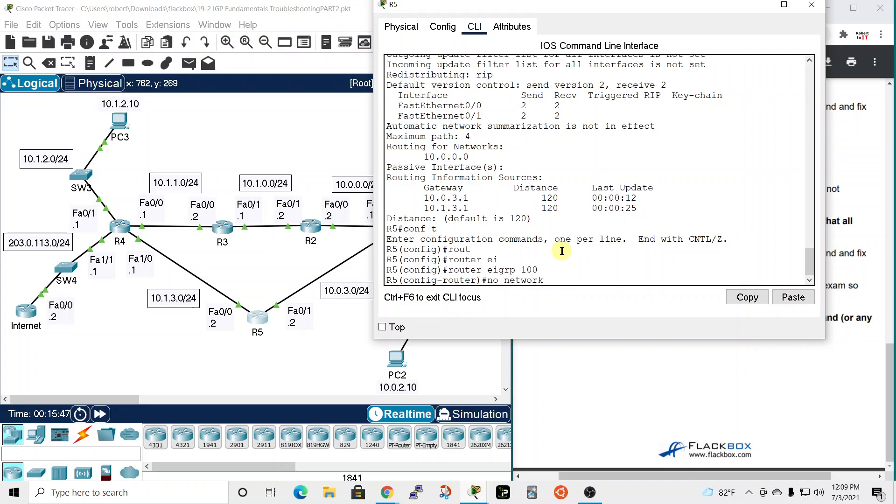
text(network 100.0..)
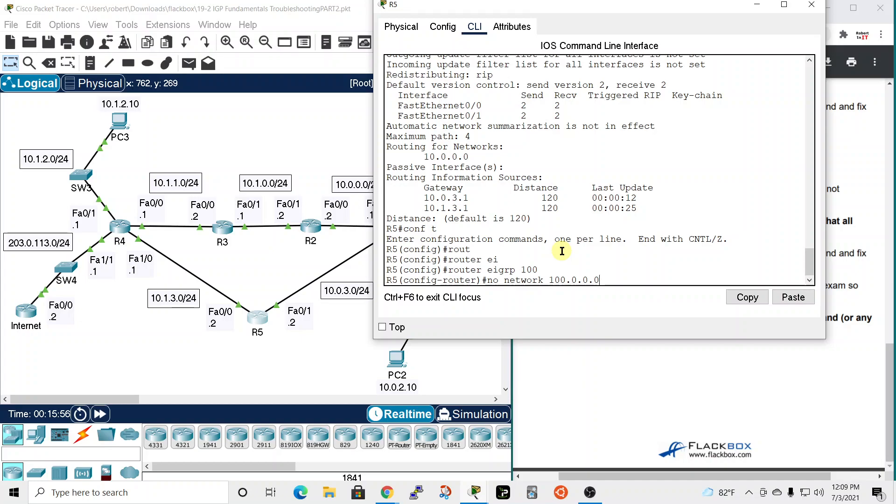
key(Return)
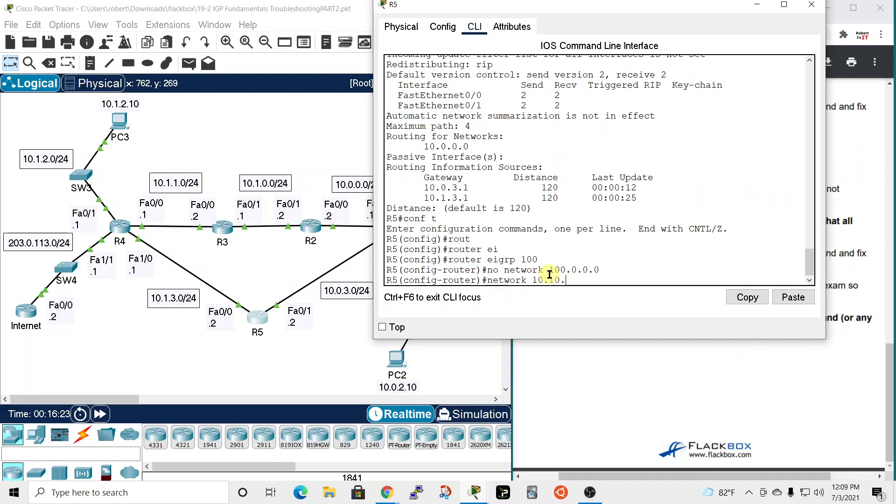
Add the statement "network 10.0.0.0 0.255.255.255" to R5's EIGRP 100 process.
key(BackSpace)
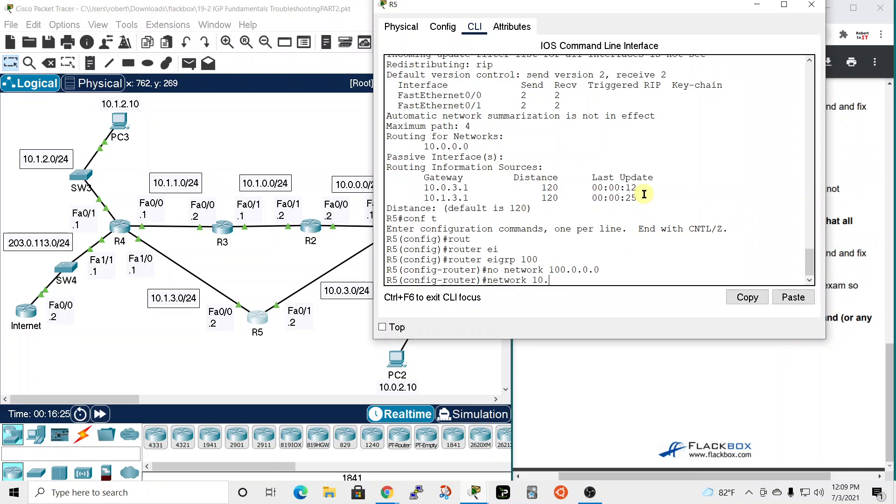
text(0.0.0 0.255.255.255)
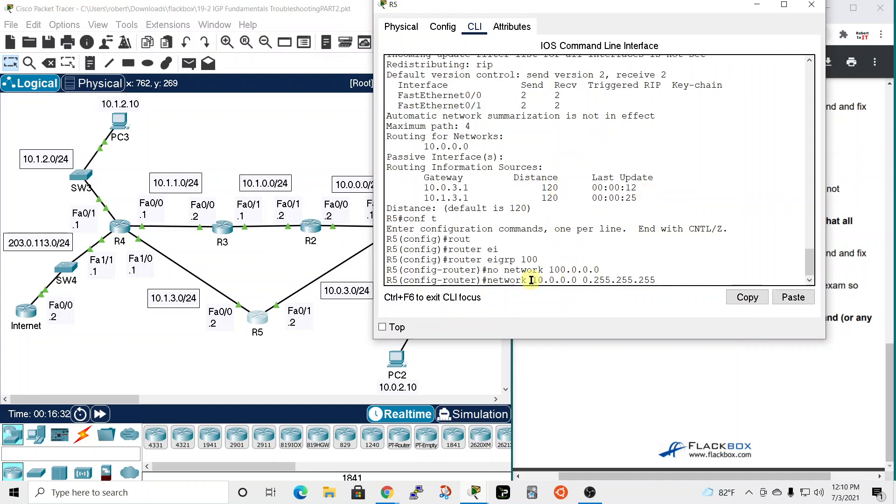
key(Return)
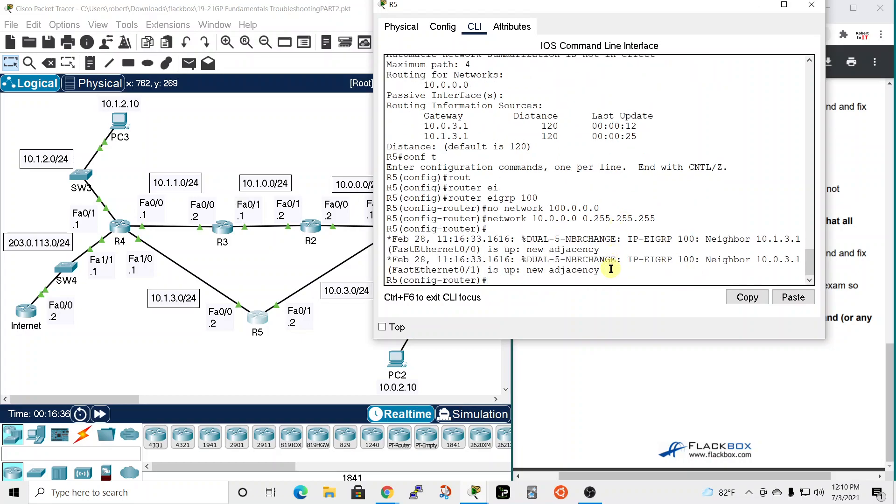
Disable automatic summarization for R5's EIGRP 100 process with "no auto-summary".
text(no aut)
key(Tab)
key(Return)
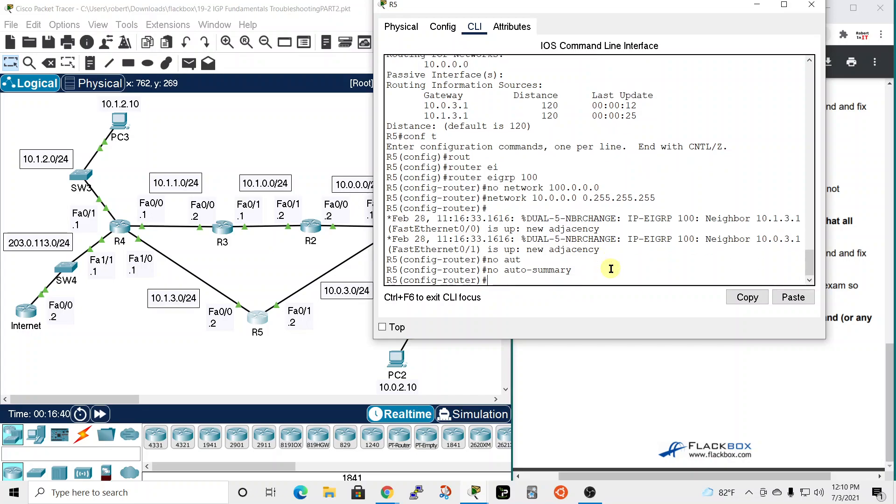
Display R5's full IP routing table with "do sho ip route" and close R5's window.
text(do sho ip route)
key(Return)
key(space)
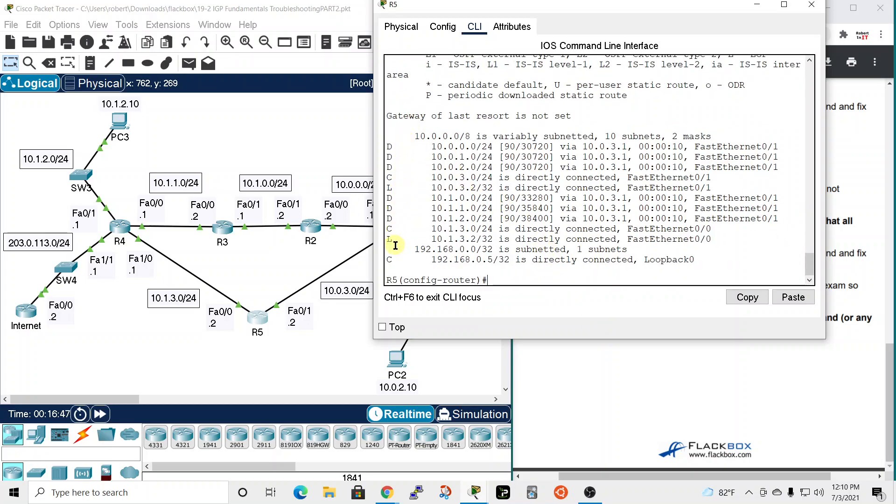
drag(706, 7, 700, 24)
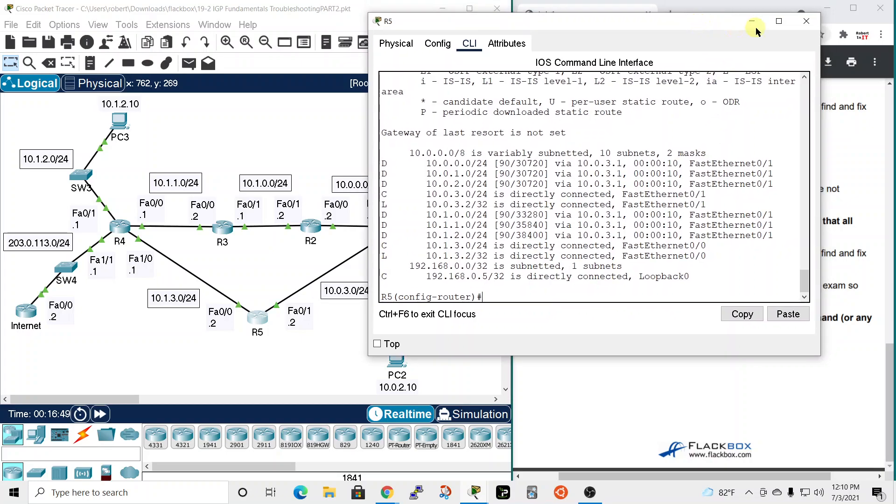
click(806, 21)
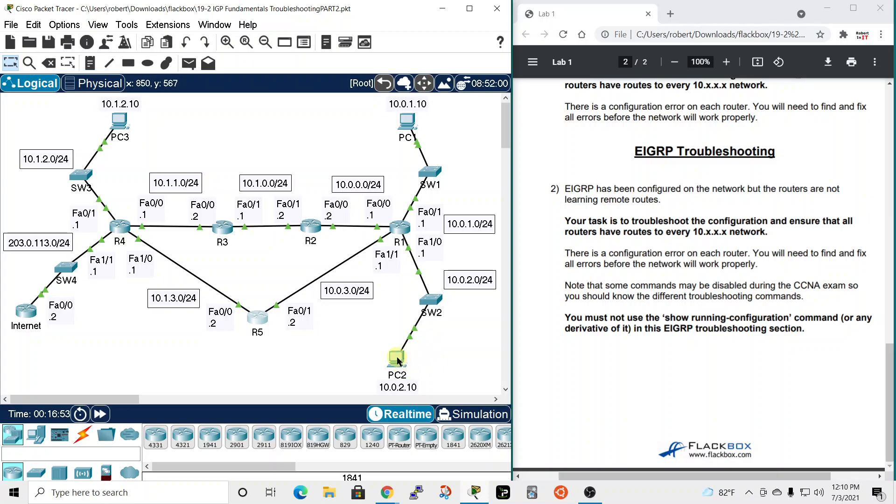
Display R1's full IP routing table, compare its routes with the topology's 10.x.x.x networks, and close R1's window.
click(403, 233)
drag(611, 214, 775, 214)
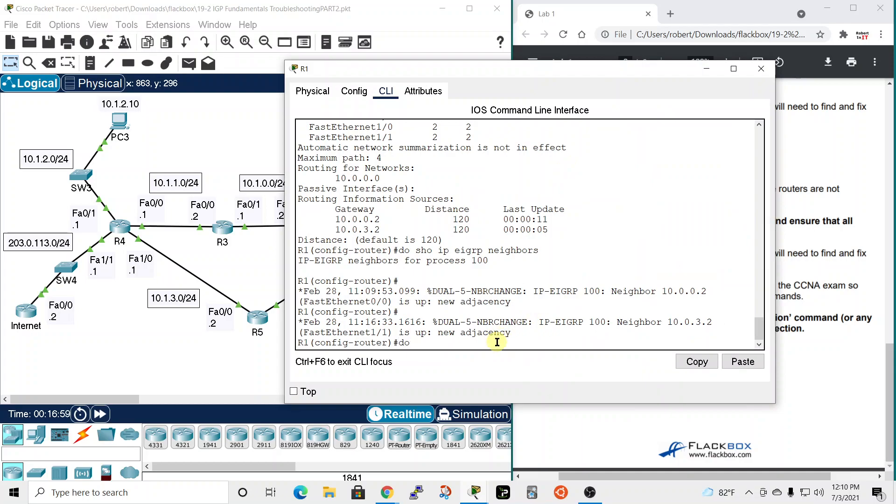
key(Return)
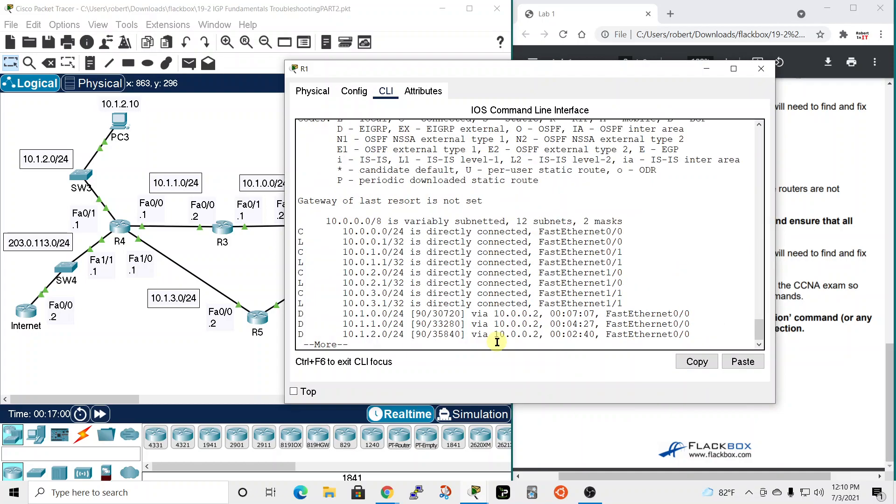
key(space)
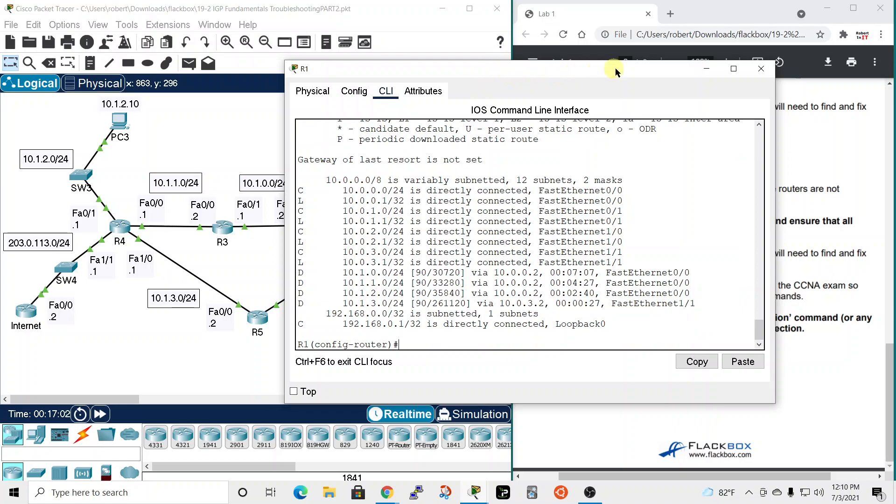
drag(553, 68, 724, 62)
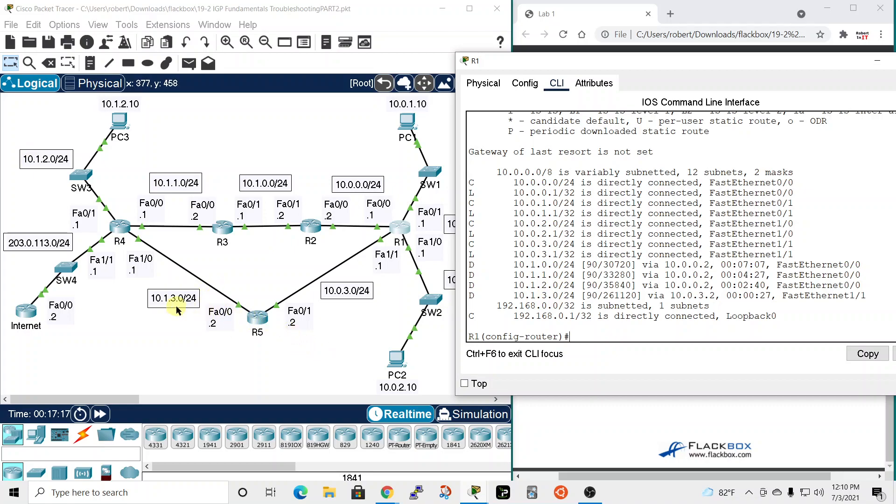
drag(689, 61, 426, 62)
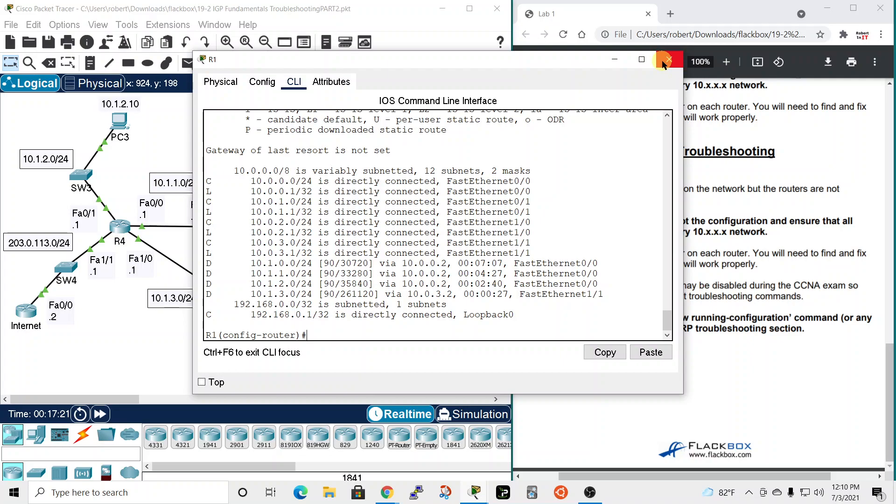
click(669, 60)
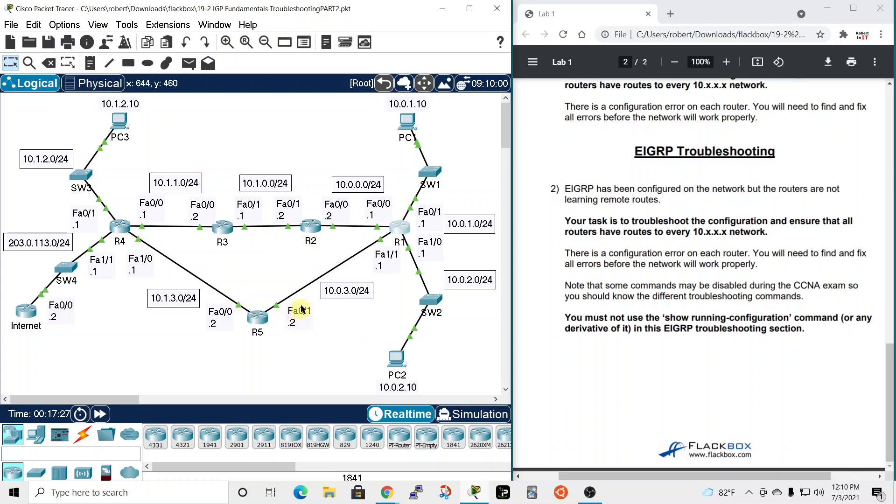
Test connectivity from PC1 to PC3 with "ping 10.1.2.10" at PC1's command prompt, and close PC1's window.
click(407, 125)
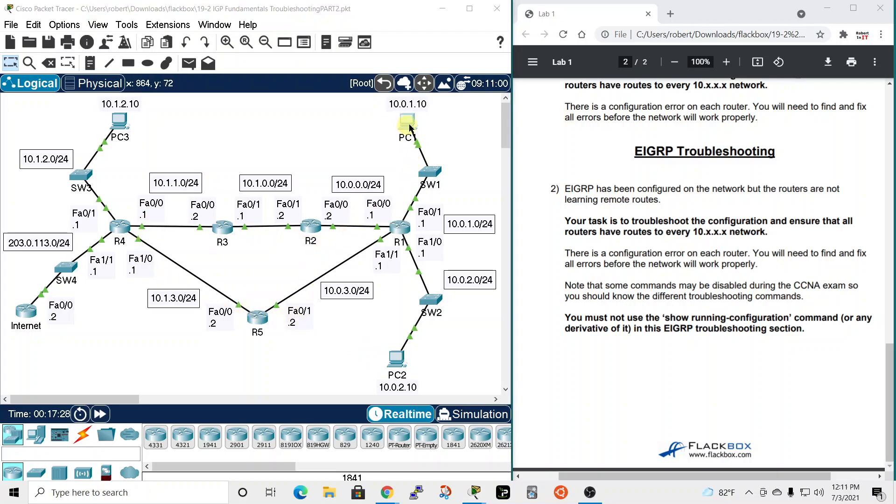
drag(394, 68, 550, 64)
click(550, 86)
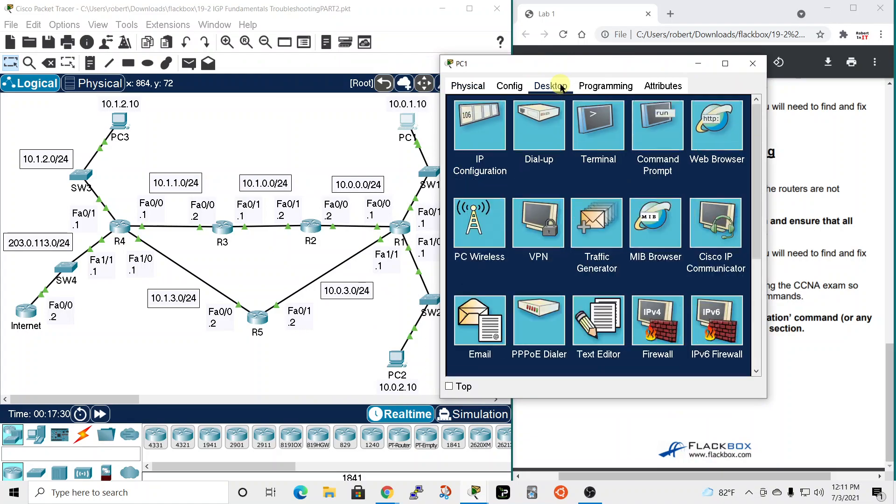
click(654, 134)
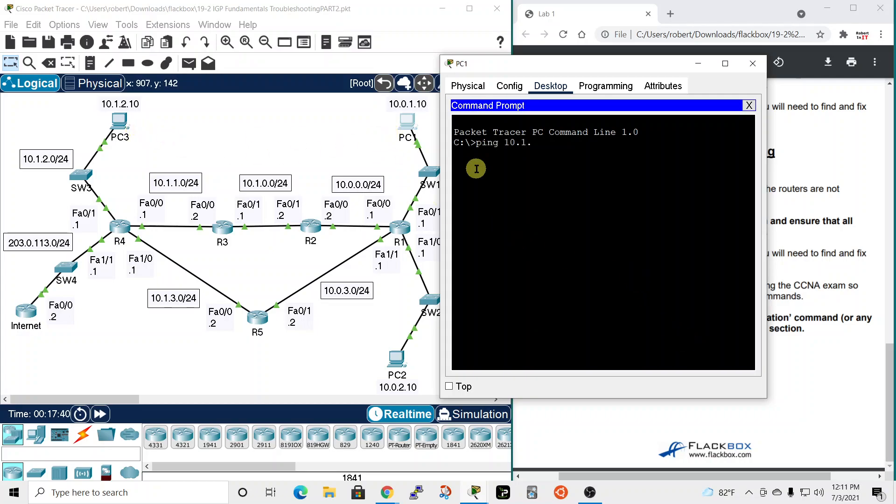
key(Return)
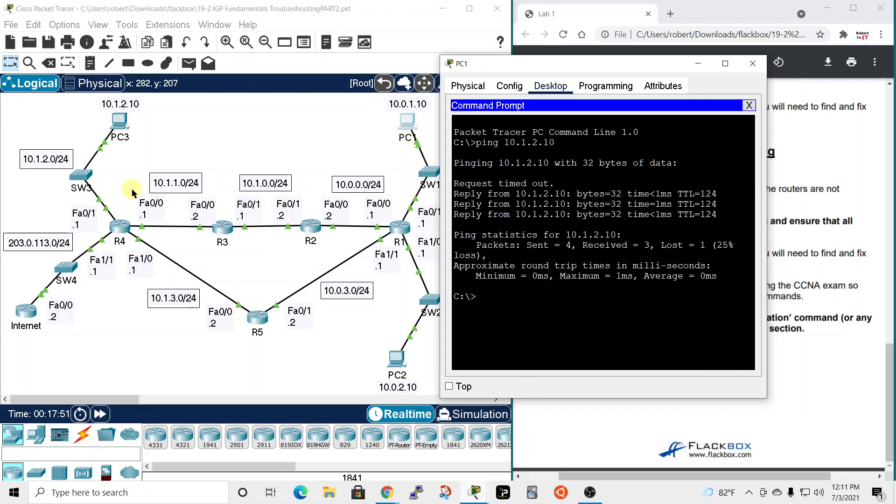
click(754, 65)
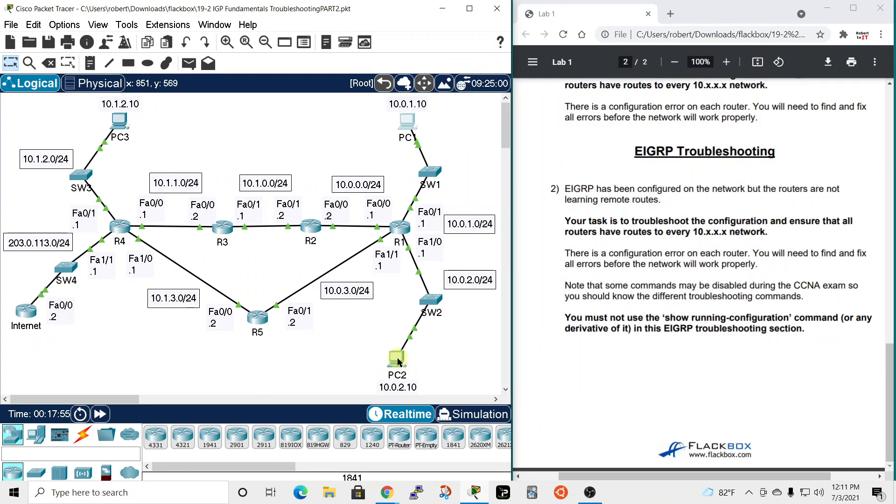
Test connectivity from PC2 to PC3 with "ping 10.1.2.10" at PC2's command prompt, and close PC2's window.
click(393, 361)
click(396, 92)
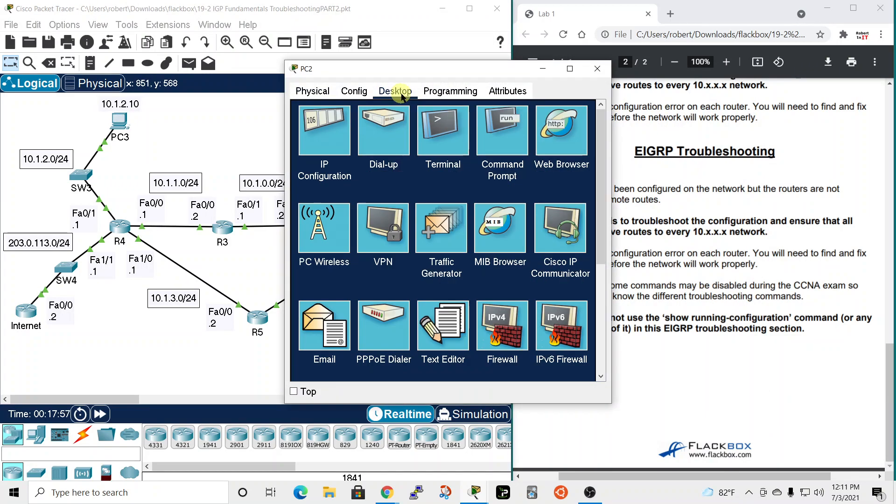
click(503, 141)
drag(506, 67, 604, 61)
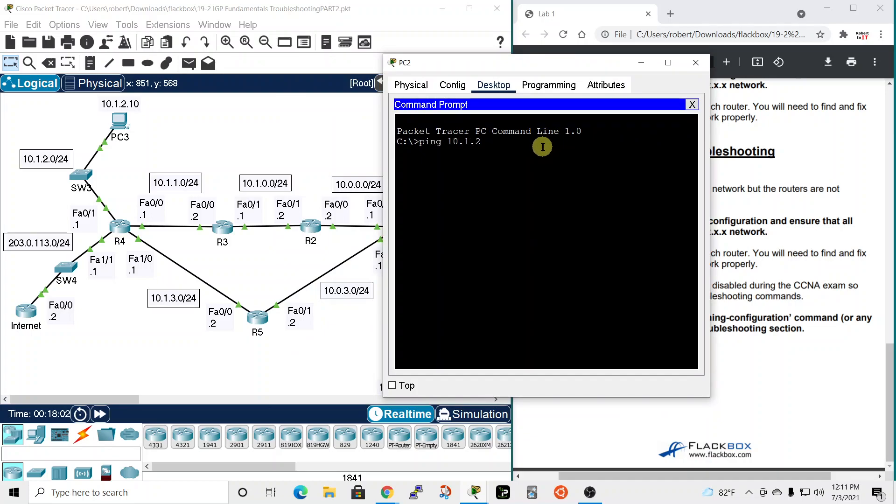
key(Return)
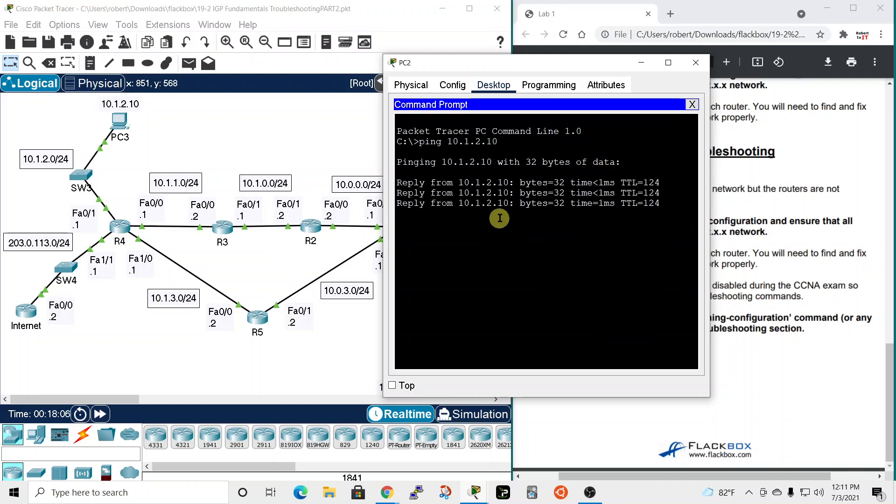
click(696, 63)
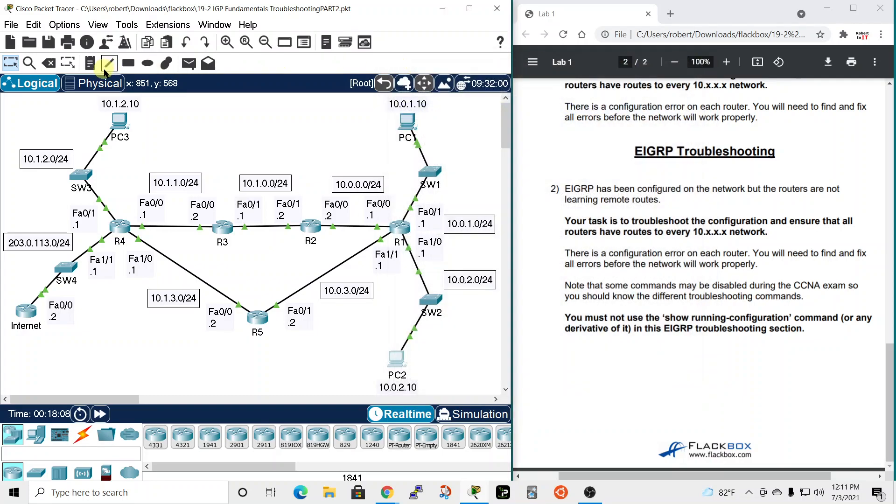
Test connectivity from PC3 to PC1 with "ping 10.0.1.10" at PC3's command prompt.
click(119, 121)
drag(481, 70, 572, 69)
click(485, 88)
click(594, 123)
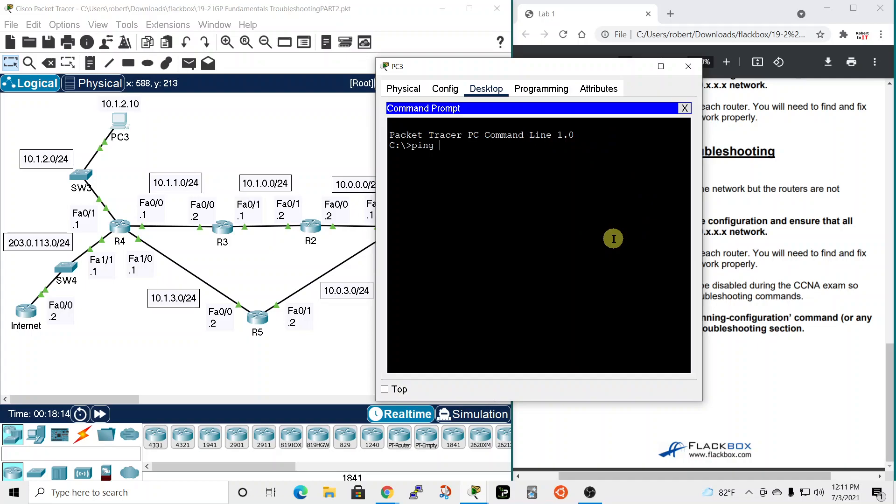
drag(555, 62, 679, 99)
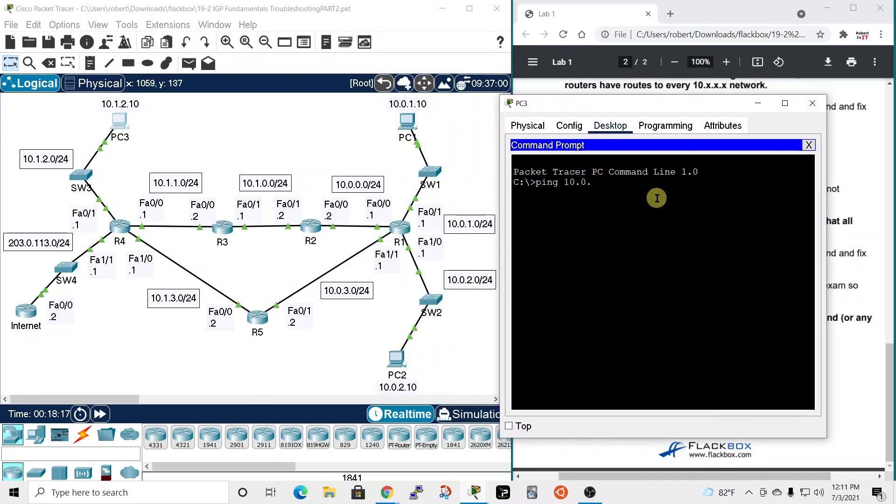
key(Return)
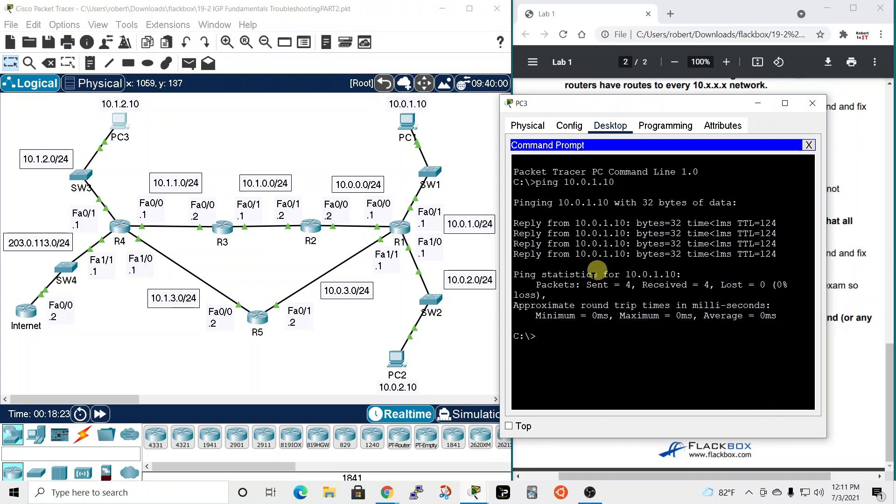
Test connectivity from PC3 to PC2 with "ping 10.0.2.10".
key(Up)
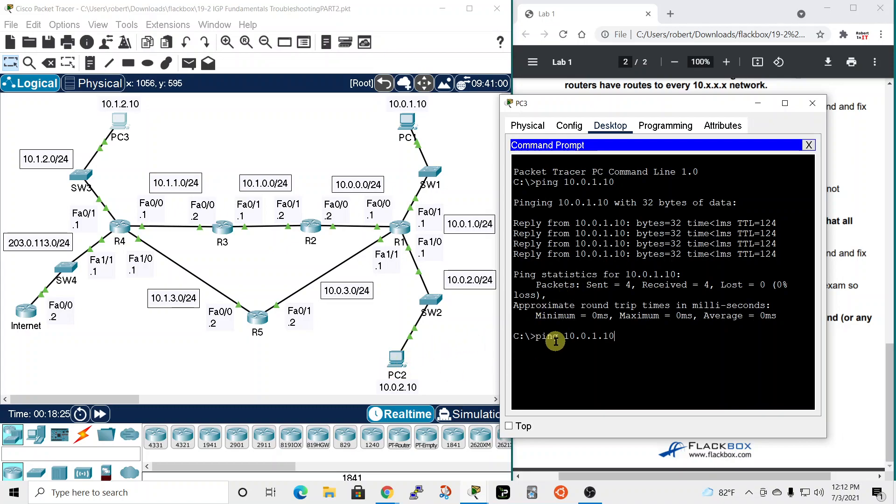
key(BackSpace)
key(BackSpace)
key(BackSpace)
key(BackSpace)
text(2.10)
key(Return)
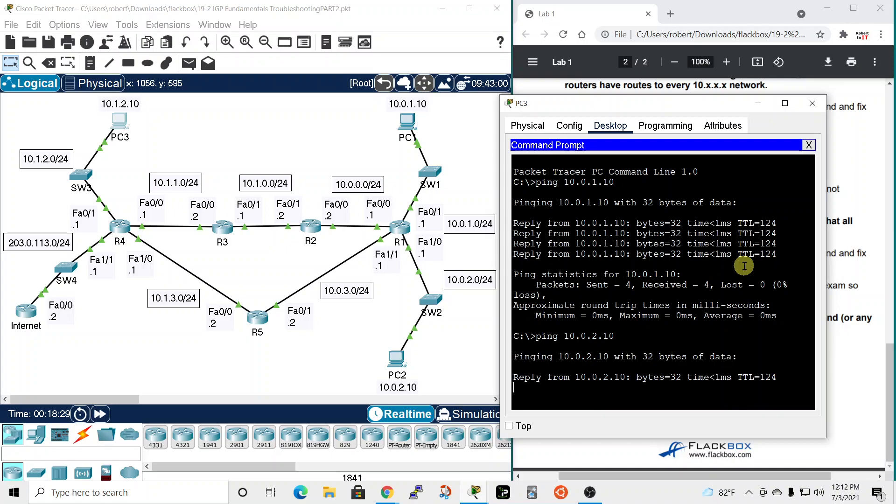